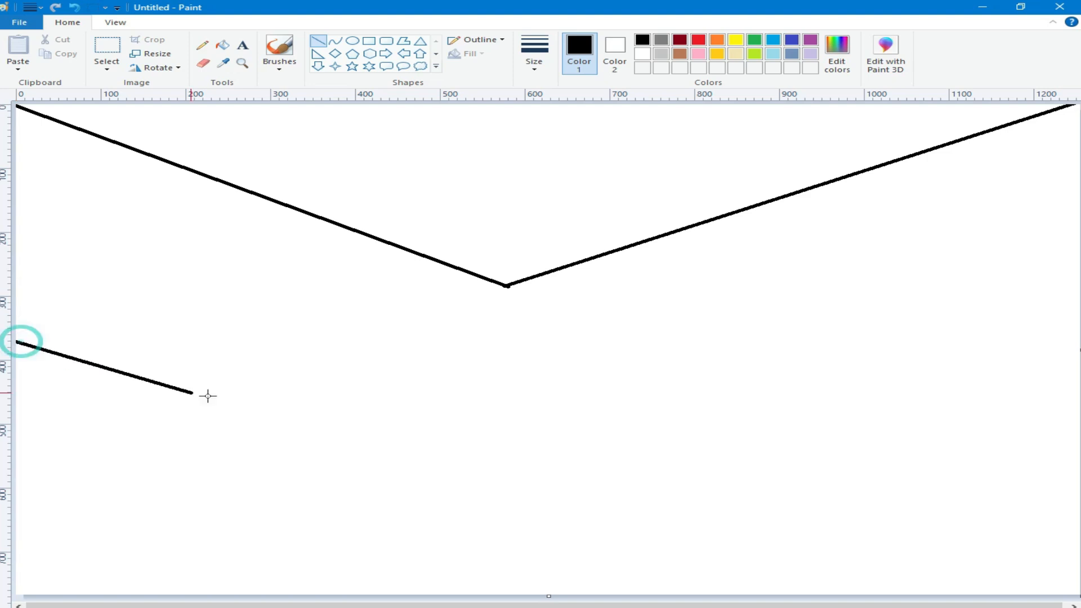
Complete the lower V with a straight black line from the canvas's right edge down to its tip.
left_click_drag(1072, 274, 506, 491)
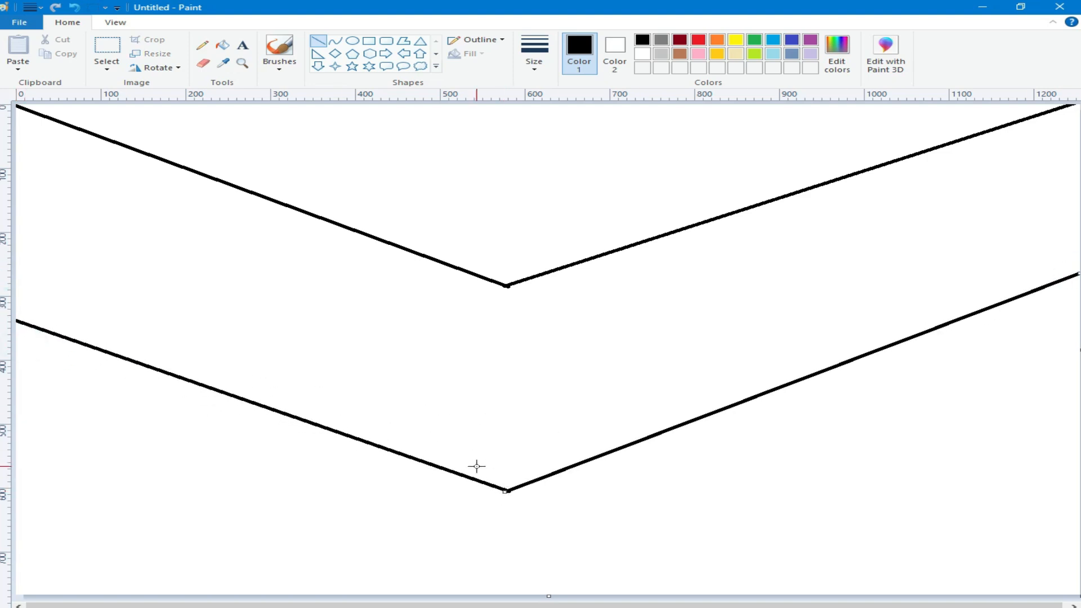
left_click(930, 563)
Fill the area above the upper V with turquoise and the band between the two Vs with light turquoise.
left_click(773, 40)
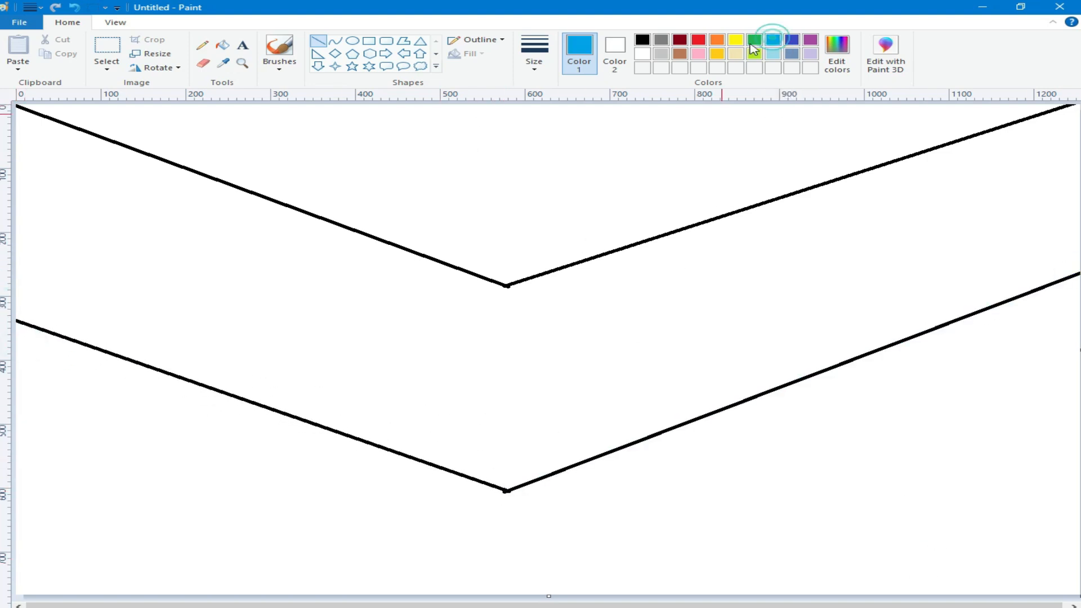
left_click(223, 46)
left_click(458, 201)
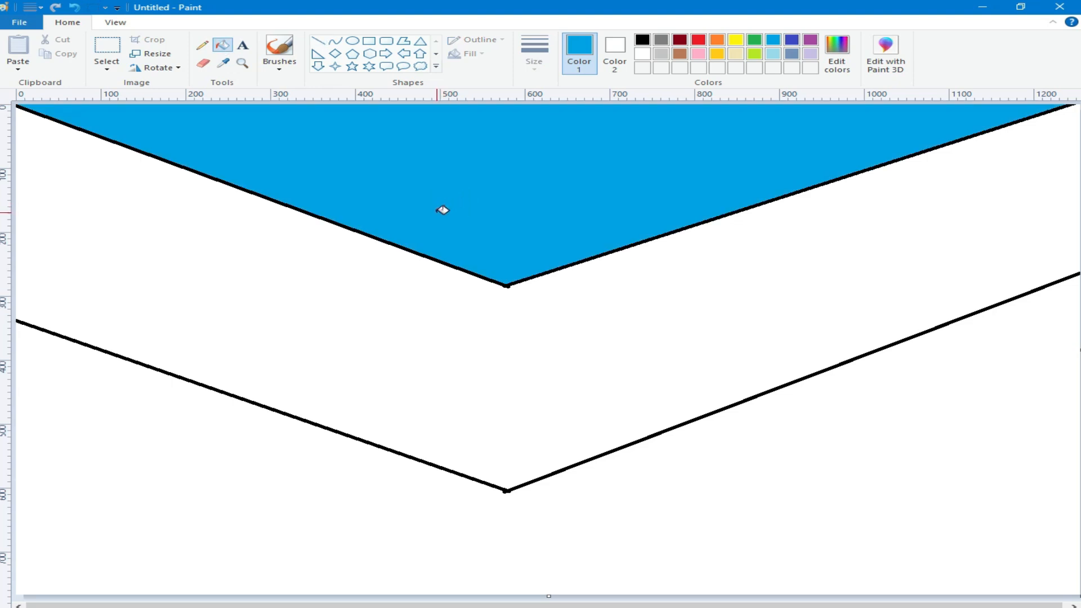
left_click(773, 55)
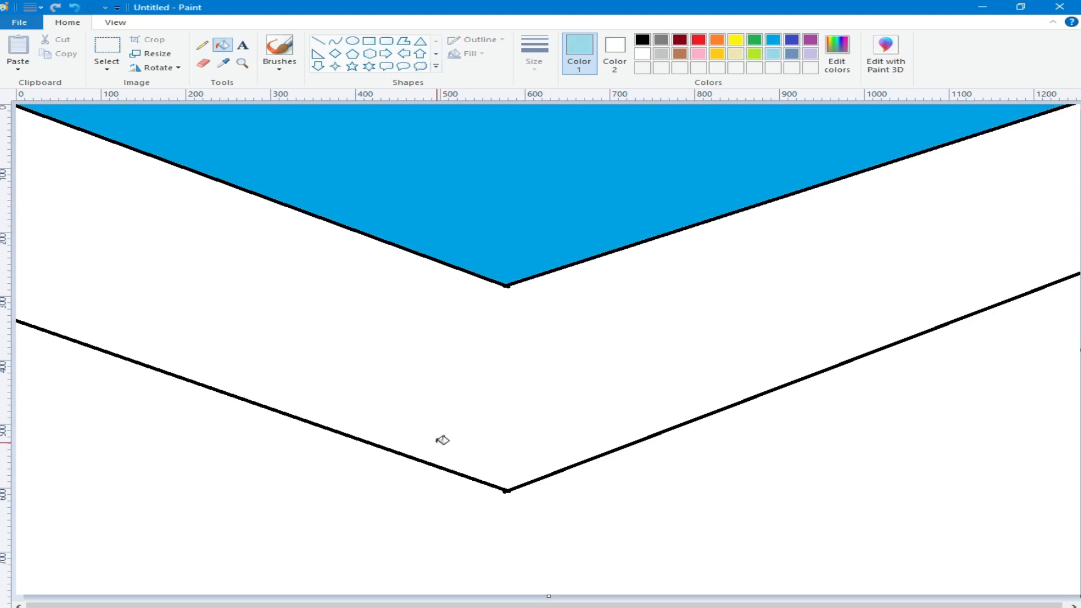
left_click(471, 374)
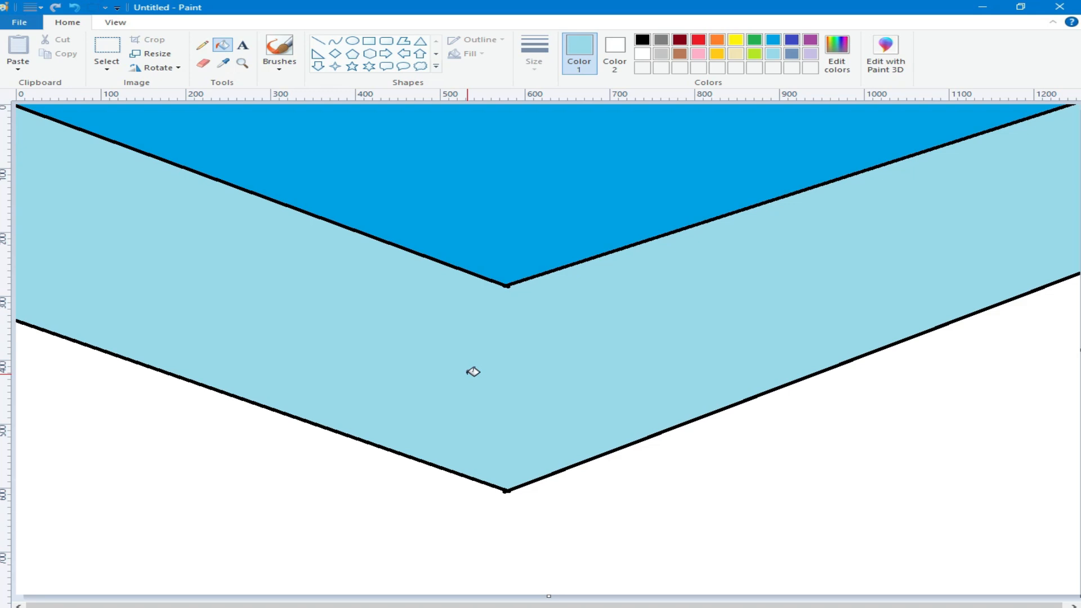
Mix a paler custom blue (red 196, green 233, blue 242) and fill the area below the lower V with it.
left_click(836, 55)
left_click(716, 251)
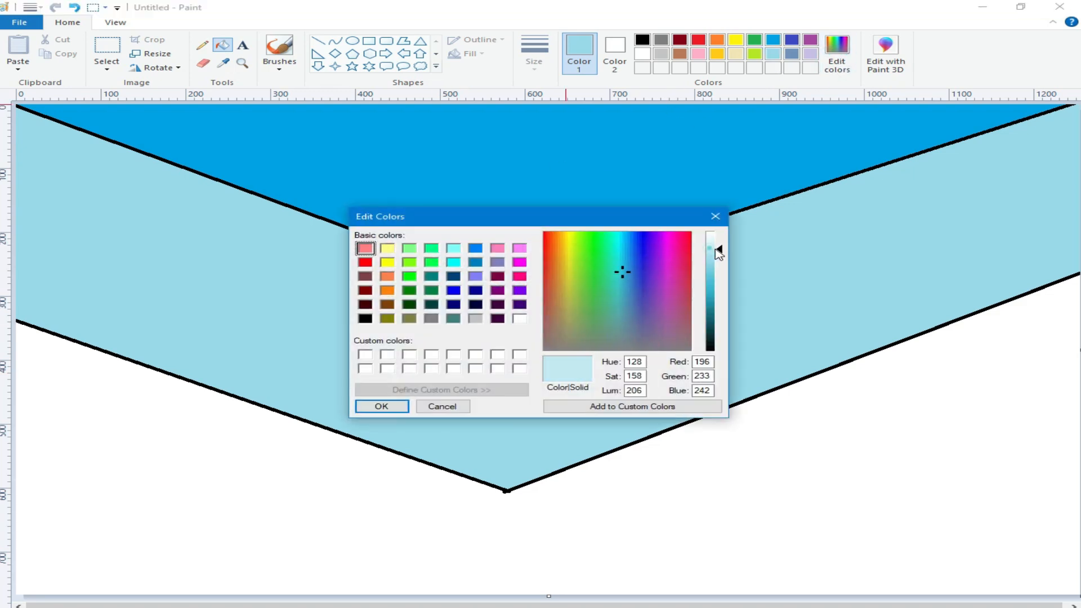
left_click(382, 406)
left_click(331, 486)
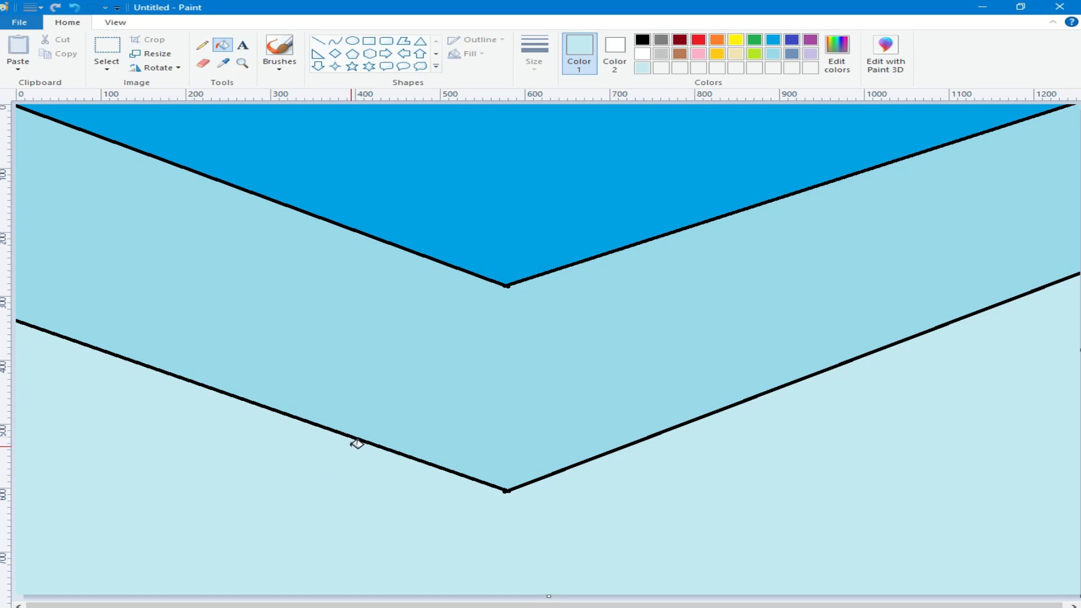
Recolour the three areas from top to bottom with indigo, turquoise and light turquoise.
left_click(772, 41)
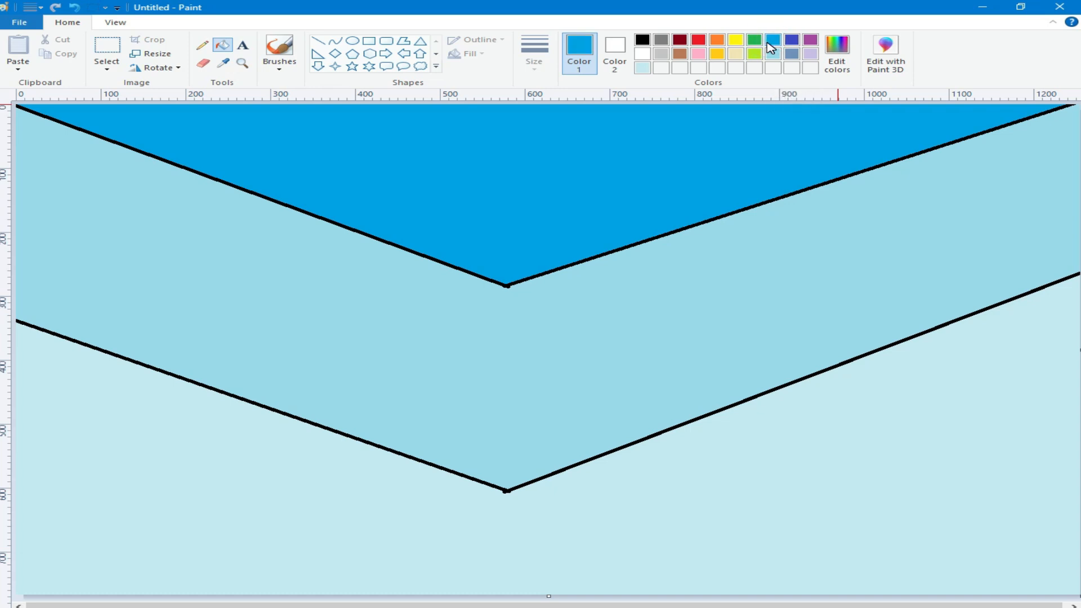
left_click(791, 40)
left_click(479, 148)
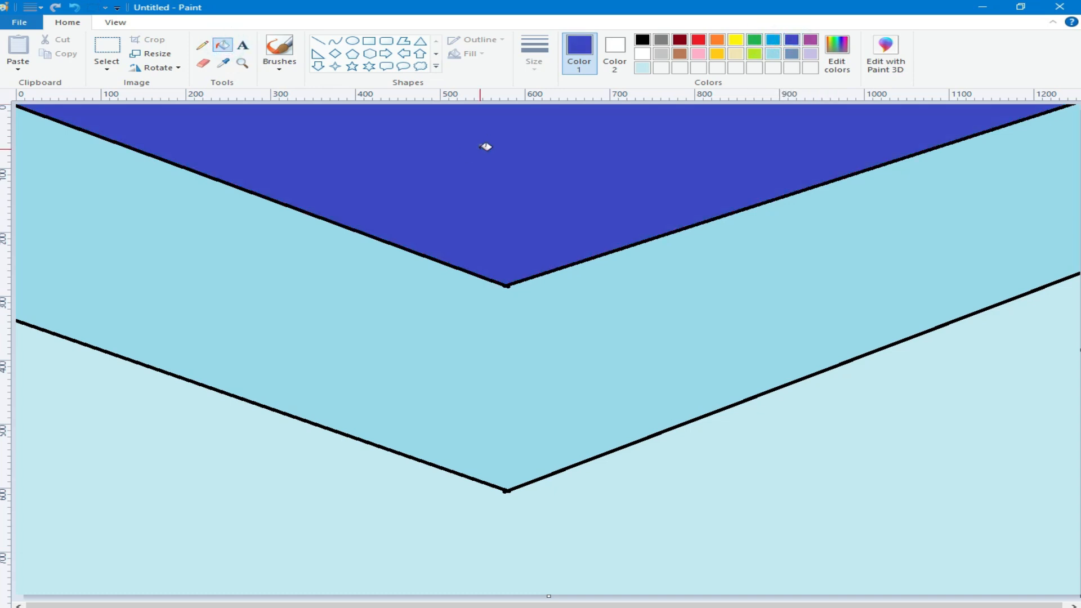
left_click(773, 41)
left_click(623, 202)
left_click(772, 55)
left_click(621, 505)
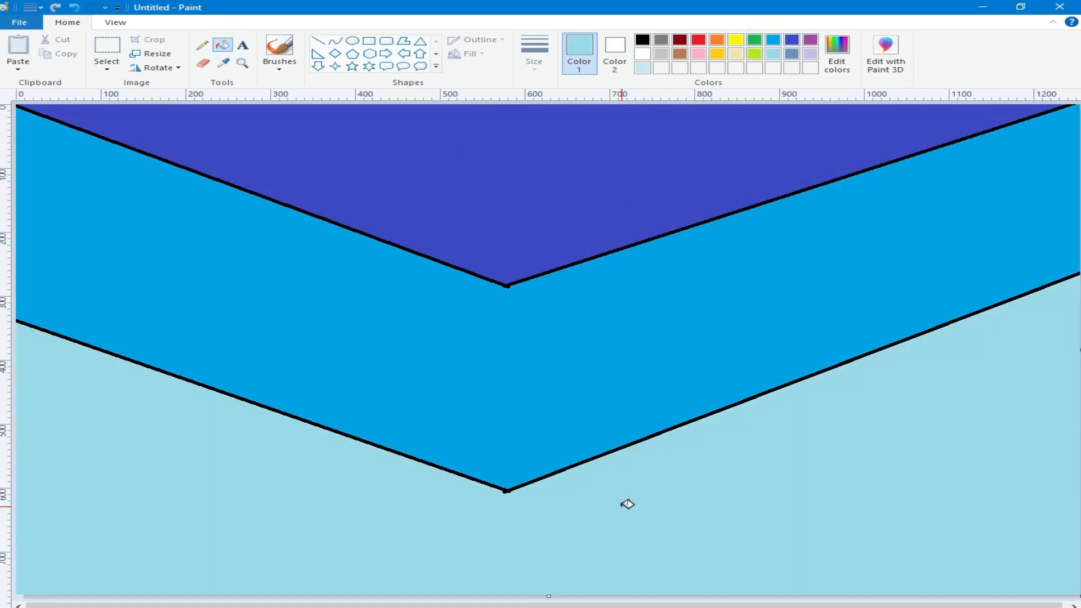
Draw two crossing light turquoise lines through the turquoise band to form a higher V.
left_click(318, 40)
left_click_drag(17, 257, 650, 436)
left_click_drag(411, 457, 1079, 192)
Fill the band pieces below the new V, the leftover line ends and the lower black V with light turquoise.
left_click(218, 44)
left_click(204, 369)
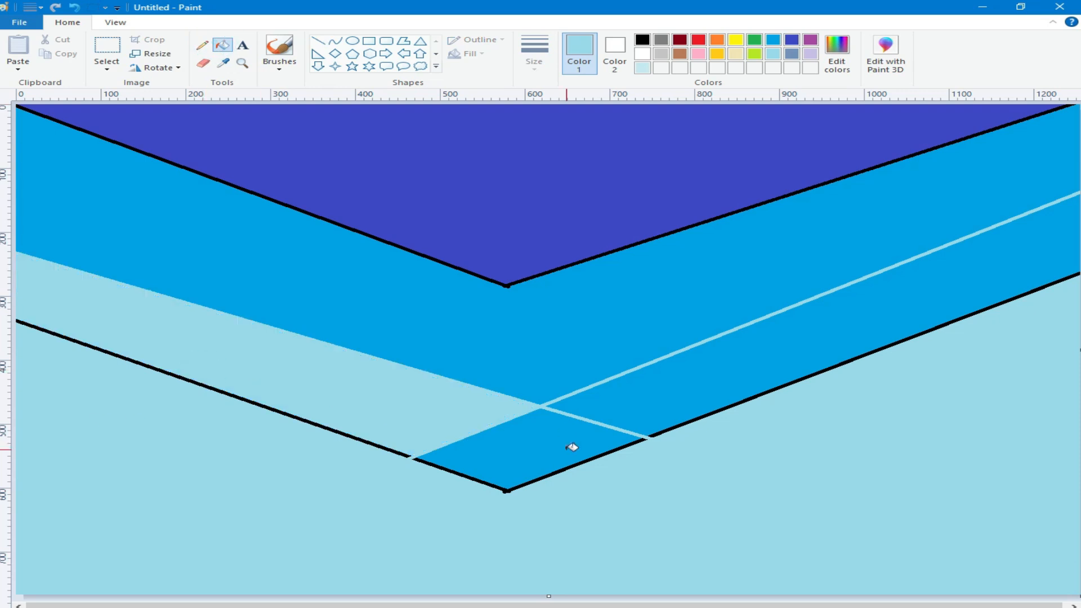
left_click(565, 448)
left_click(682, 395)
left_click(710, 416)
left_click(741, 403)
left_click(587, 462)
left_click(381, 446)
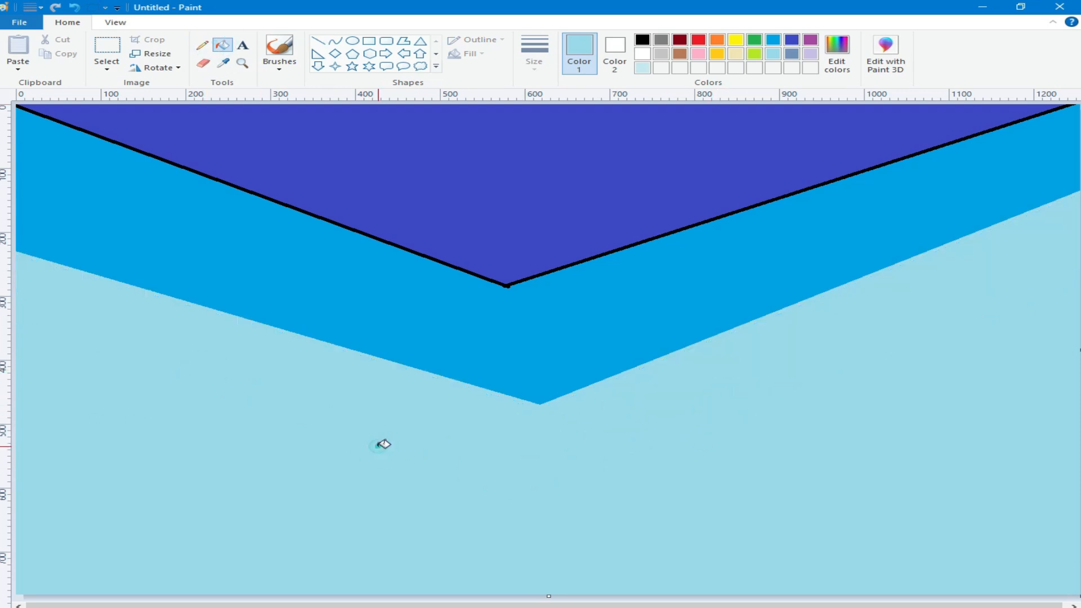
Copy the image's original width value and resize the image to 1 × 720 pixels without maintaining the aspect ratio.
left_click(161, 54)
left_click_drag(220, 121, 199, 123)
left_click(182, 100)
right_click(194, 125)
left_click(234, 145)
left_click(54, 174)
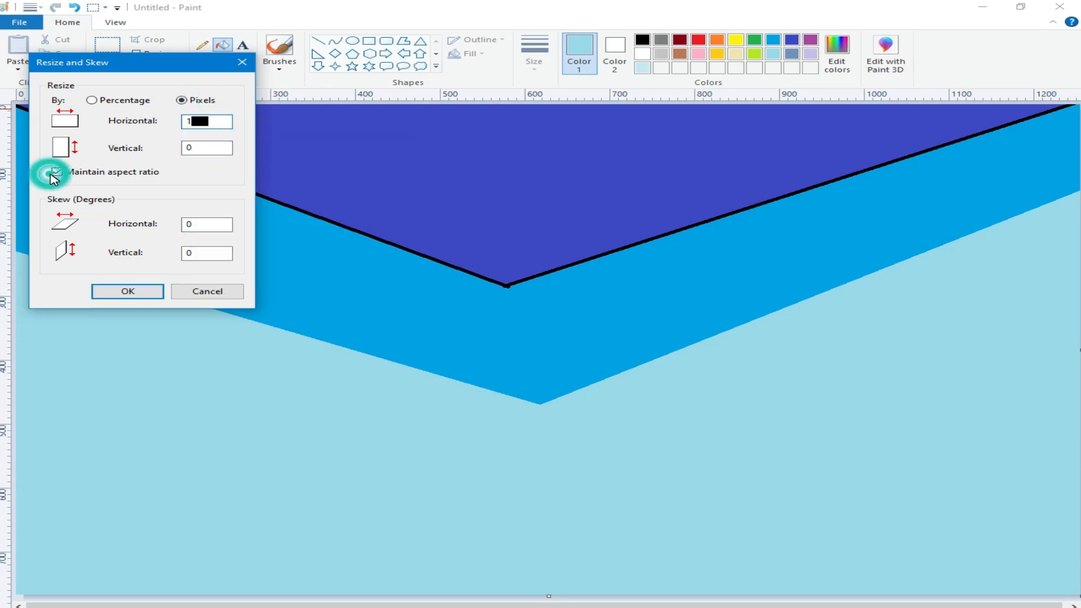
left_click_drag(217, 148, 179, 153)
type("72")
left_click(140, 291)
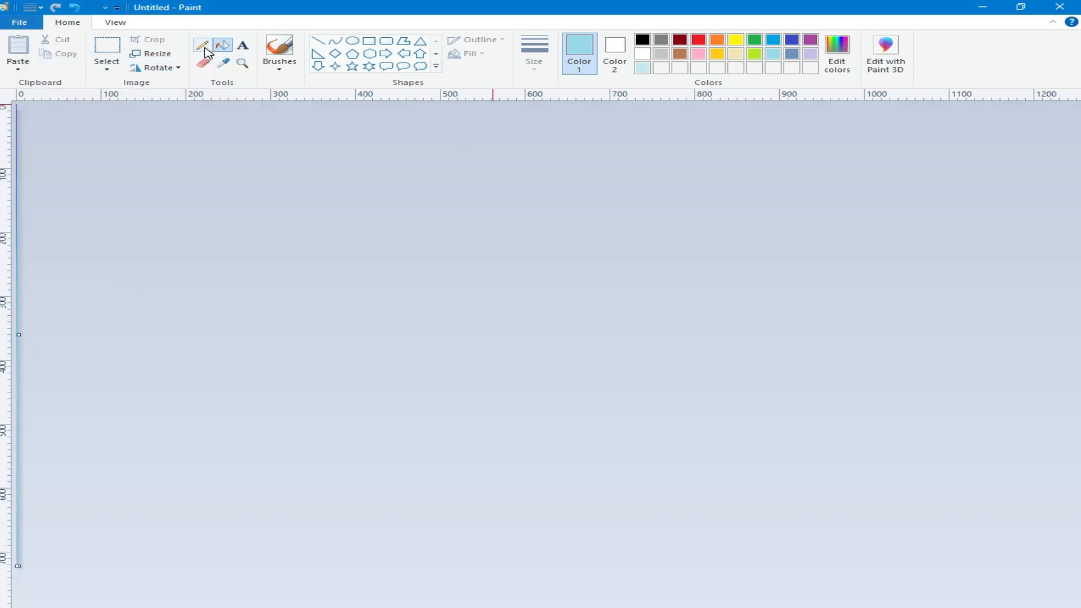
Stretch the image back to 1255 × 720 pixels without maintaining the aspect ratio, pasting the copied width.
left_click(145, 54)
left_click(181, 100)
double_click(189, 122)
right_click(198, 122)
left_click(248, 176)
left_click(56, 172)
left_click_drag(226, 118, 186, 142)
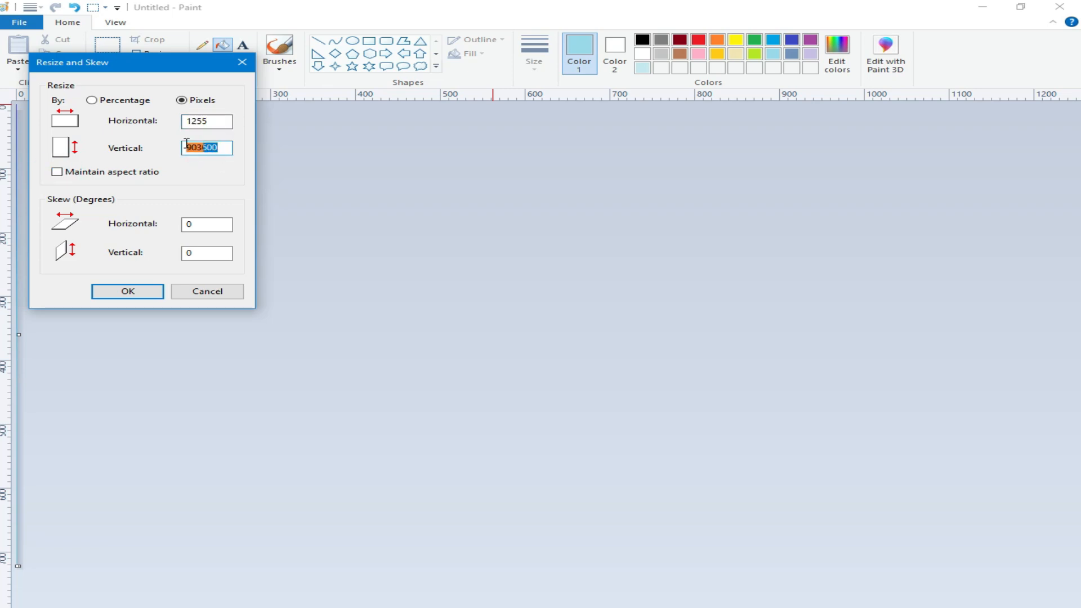
type("720")
left_click(143, 291)
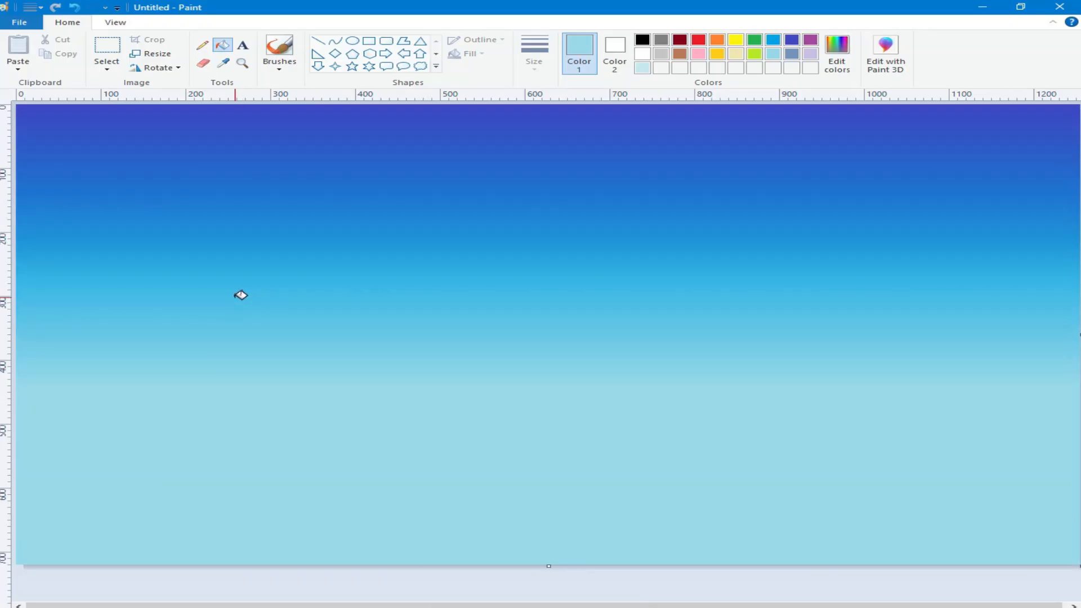
Draw a thick black horizontal fence rail across the full canvas width, about 530 pixels below the upper edge.
left_click(642, 39)
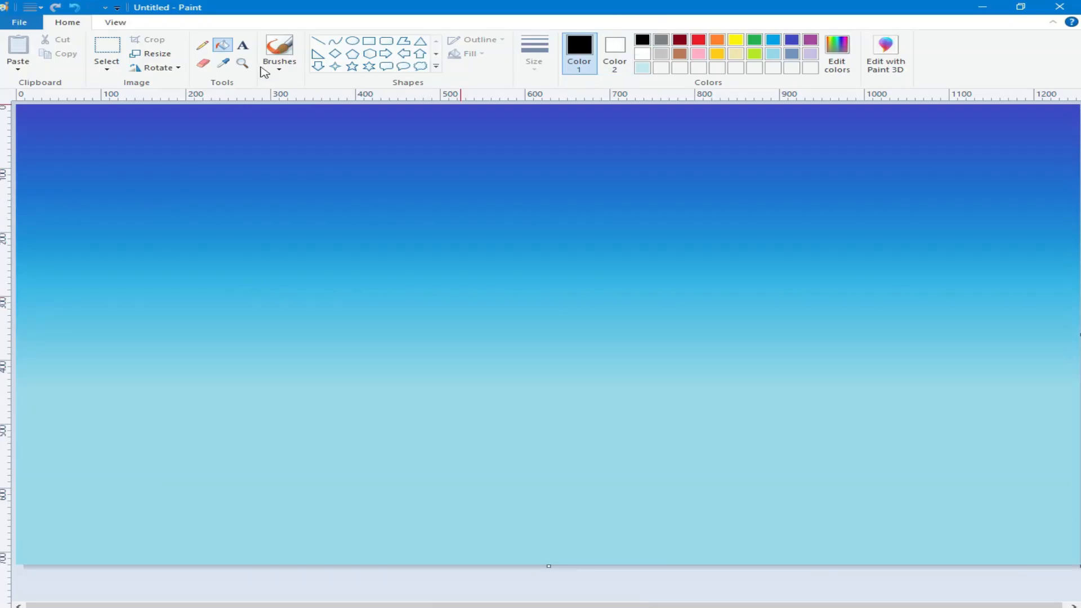
left_click(267, 69)
left_click(289, 97)
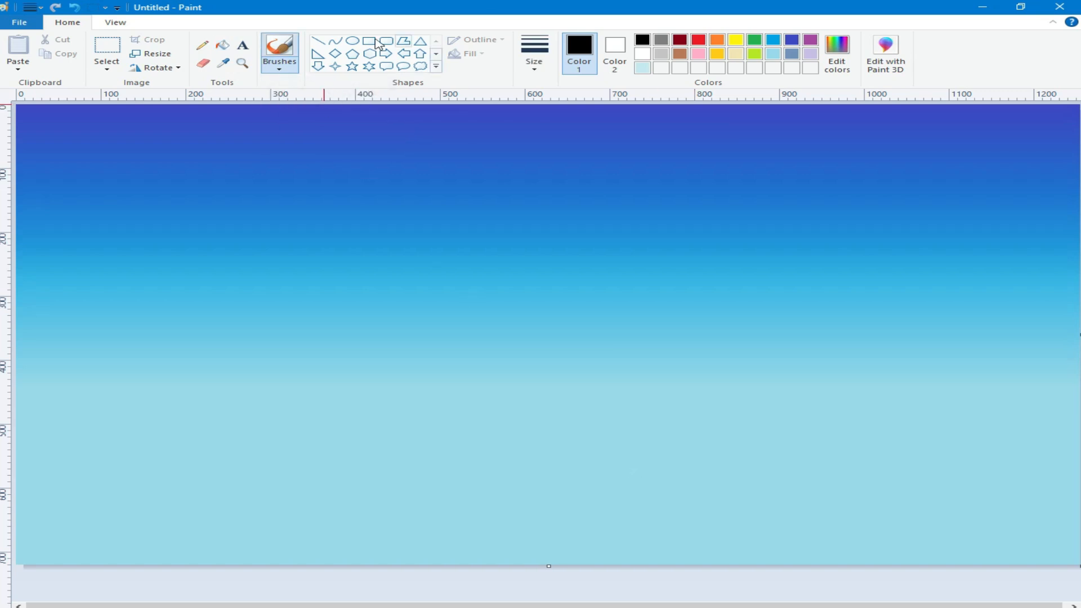
left_click(318, 40)
left_click(533, 55)
left_click(572, 167)
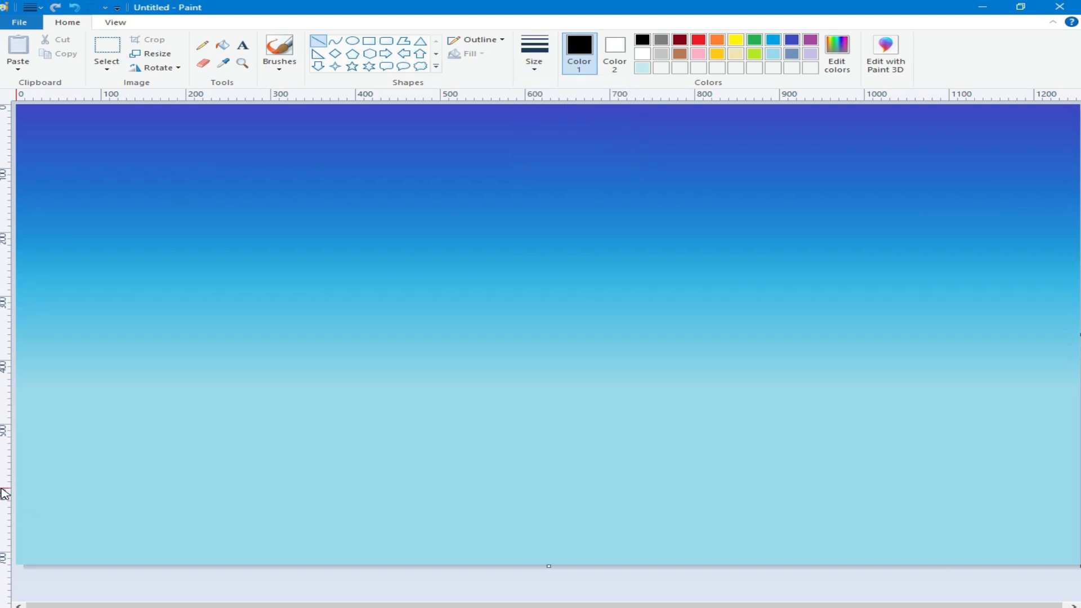
left_click_drag(17, 477, 1080, 474)
left_click_drag(288, 477, 279, 443)
left_click_drag(1071, 442, 1079, 443)
left_click(580, 584)
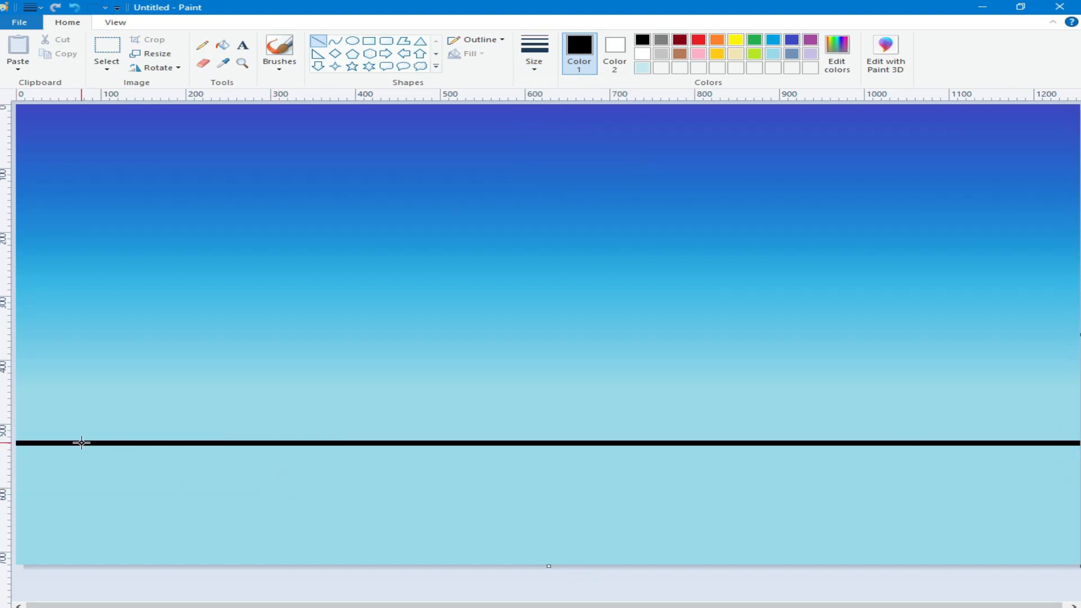
Draw nine thick black vertical fence posts, roughly evenly spaced, from the rail down to the canvas's lower edge.
left_click_drag(51, 444, 50, 577)
left_click_drag(170, 445, 170, 570)
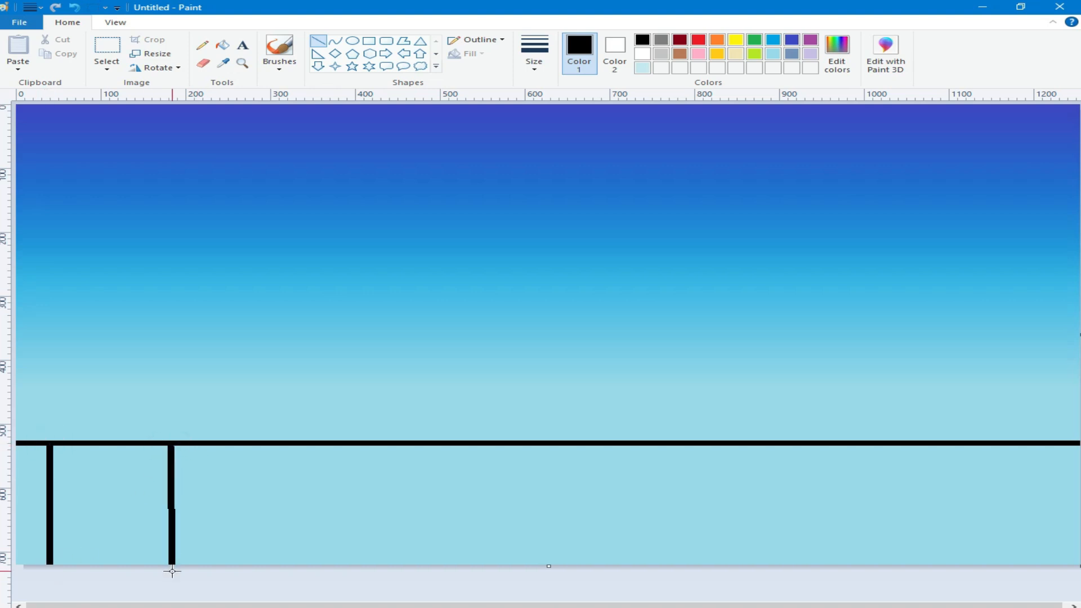
left_click_drag(283, 444, 283, 569)
left_click_drag(392, 444, 393, 569)
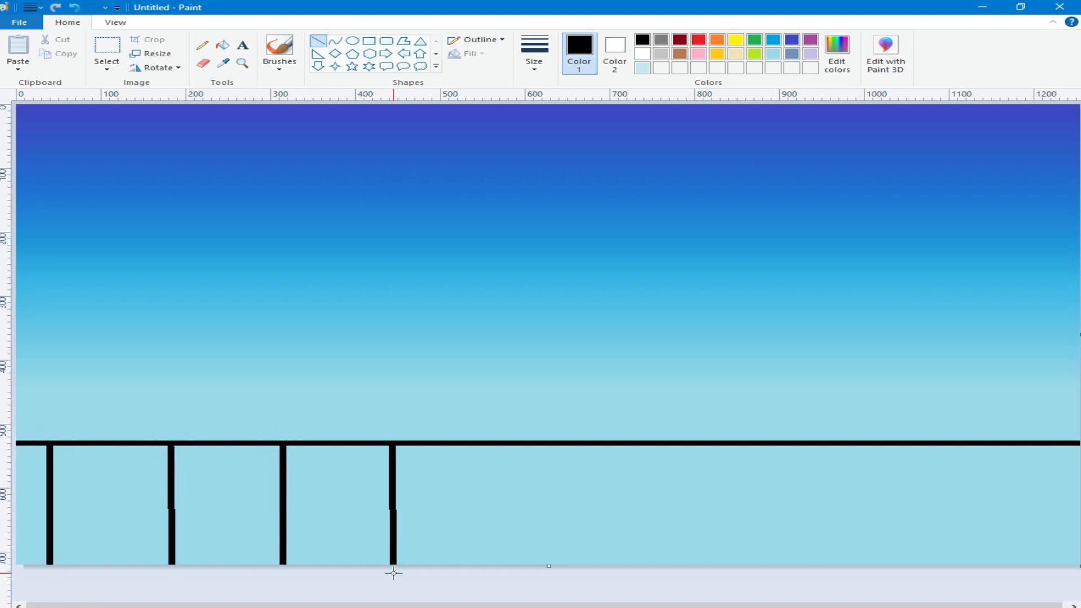
left_click_drag(507, 444, 507, 586)
mouse_move(610, 444)
left_mouse_down()
mouse_move(613, 568)
mouse_move(628, 530)
mouse_move(632, 442)
left_mouse_up()
mouse_move(756, 444)
left_mouse_down()
mouse_move(767, 523)
mouse_move(756, 591)
left_mouse_up()
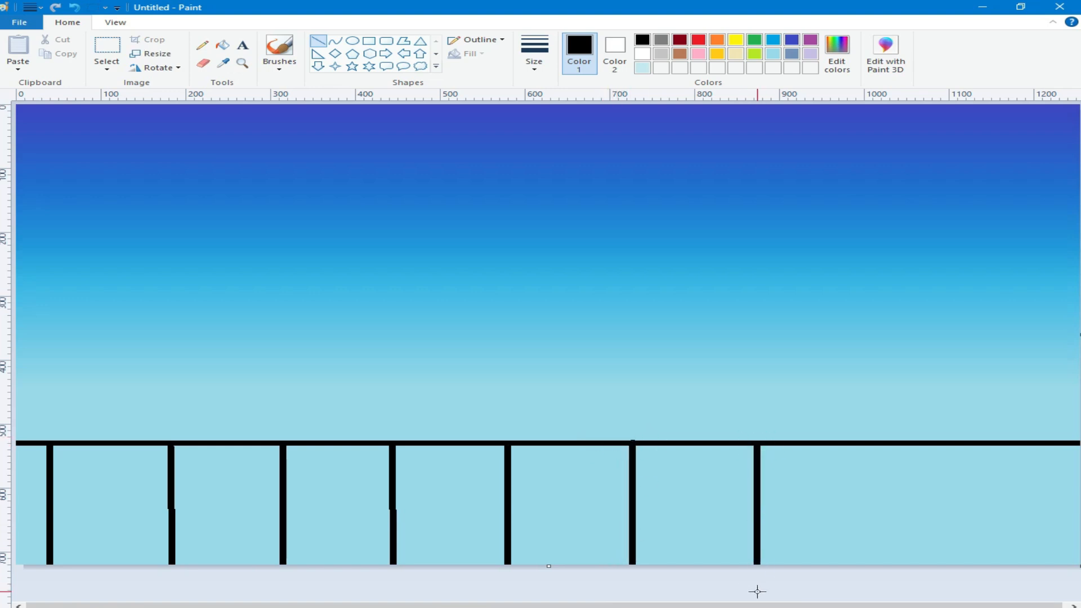
left_click_drag(889, 444, 889, 594)
left_click_drag(1002, 444, 1002, 578)
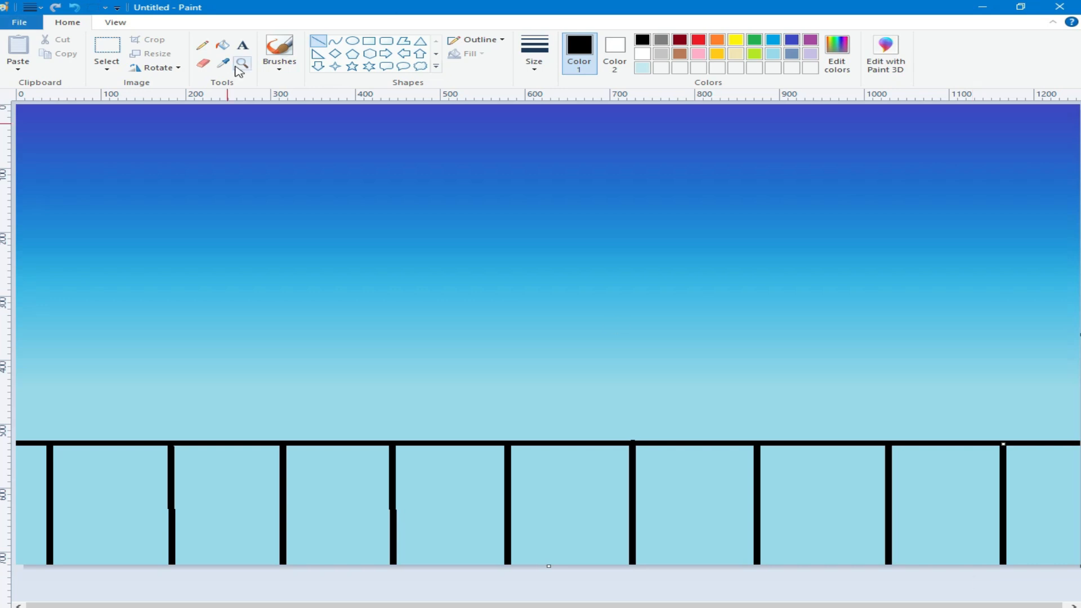
Paint a thick black tree branch rising from the canvas's left edge, with two upward offshoots and a nearly horizontal lower limb.
left_click(280, 60)
left_click(282, 92)
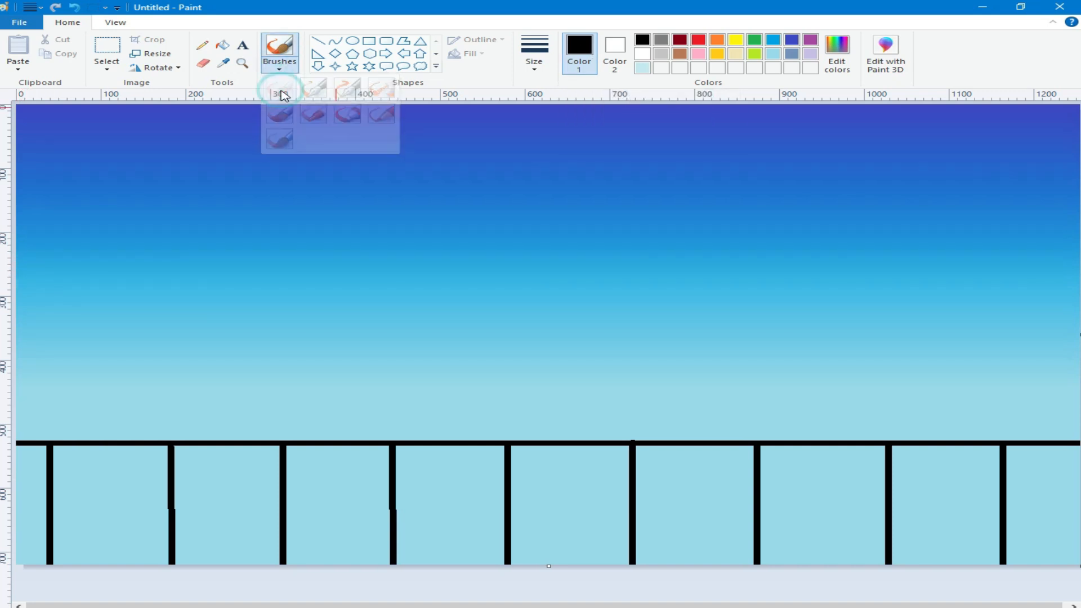
left_click(534, 53)
left_click(553, 163)
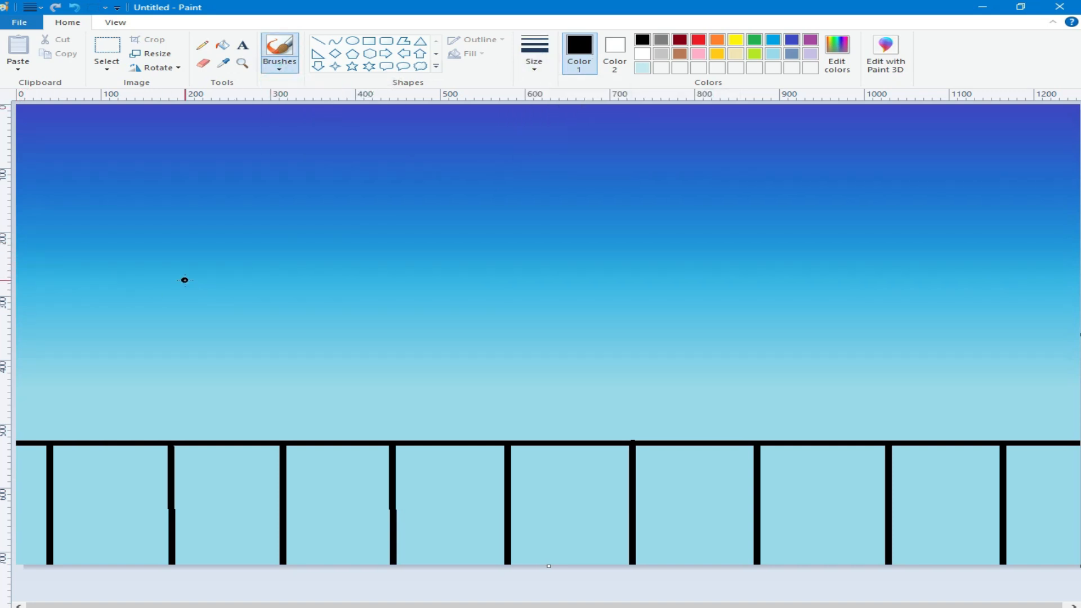
left_click_drag(201, 271, 3, 298)
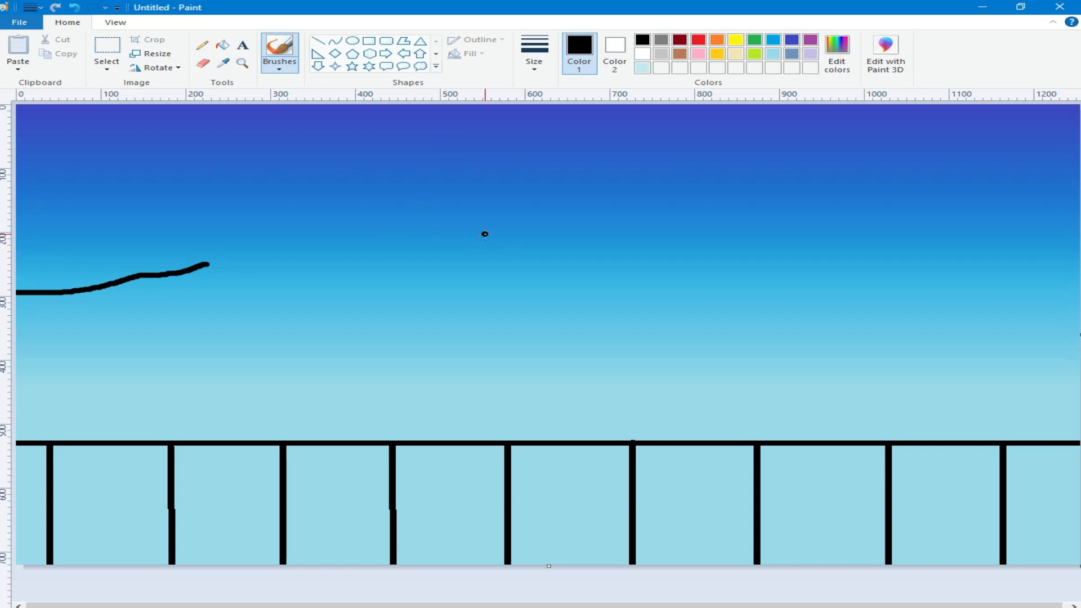
left_click_drag(458, 187, 195, 267)
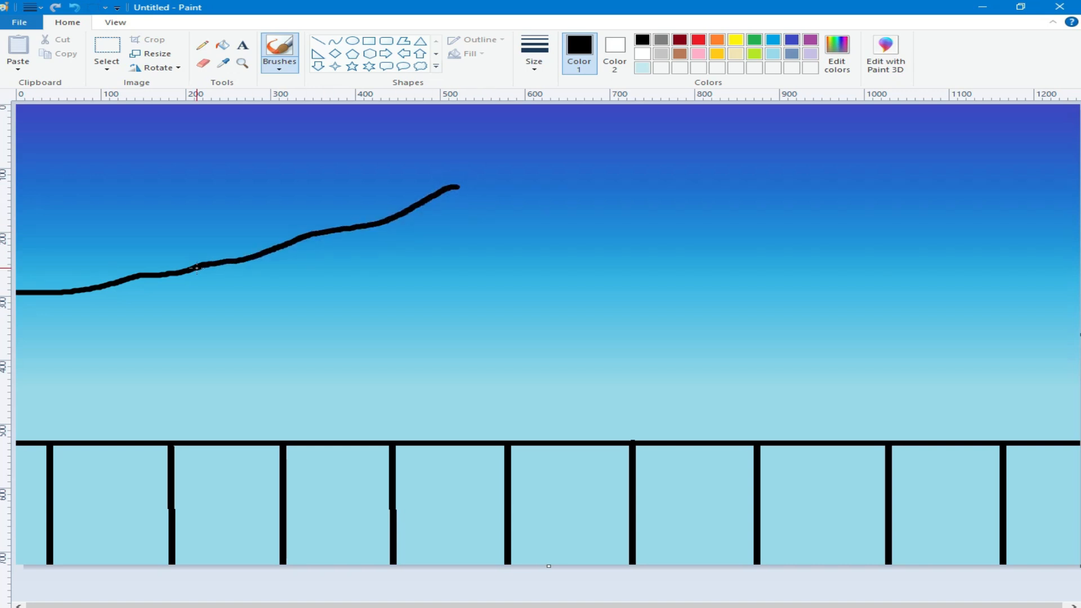
left_click_drag(211, 107, 179, 272)
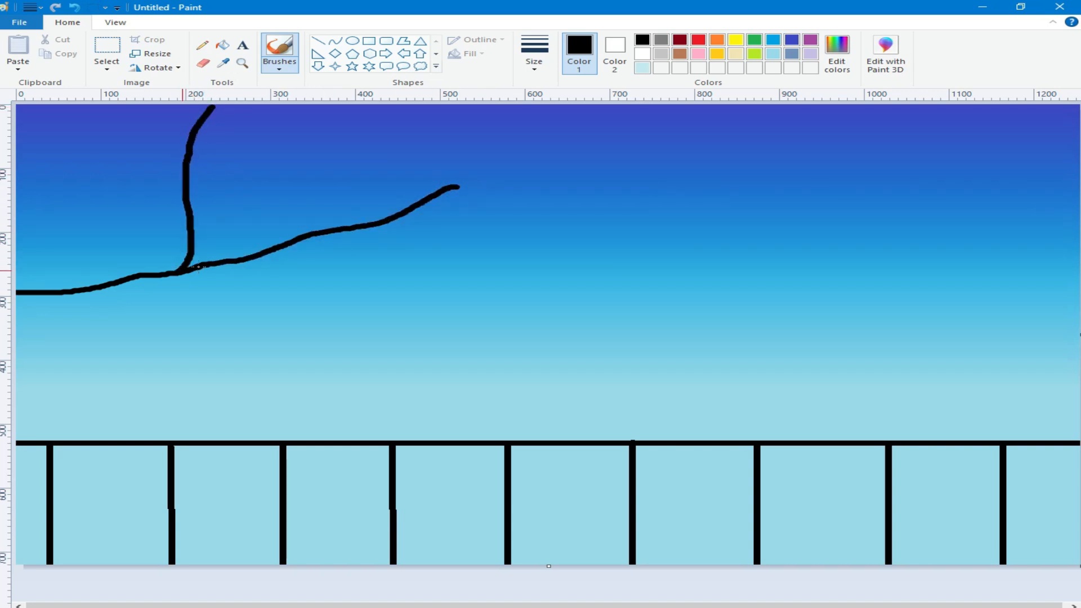
mouse_move(588, 128)
left_mouse_down()
mouse_move(445, 188)
mouse_move(419, 181)
mouse_move(392, 103)
left_mouse_up()
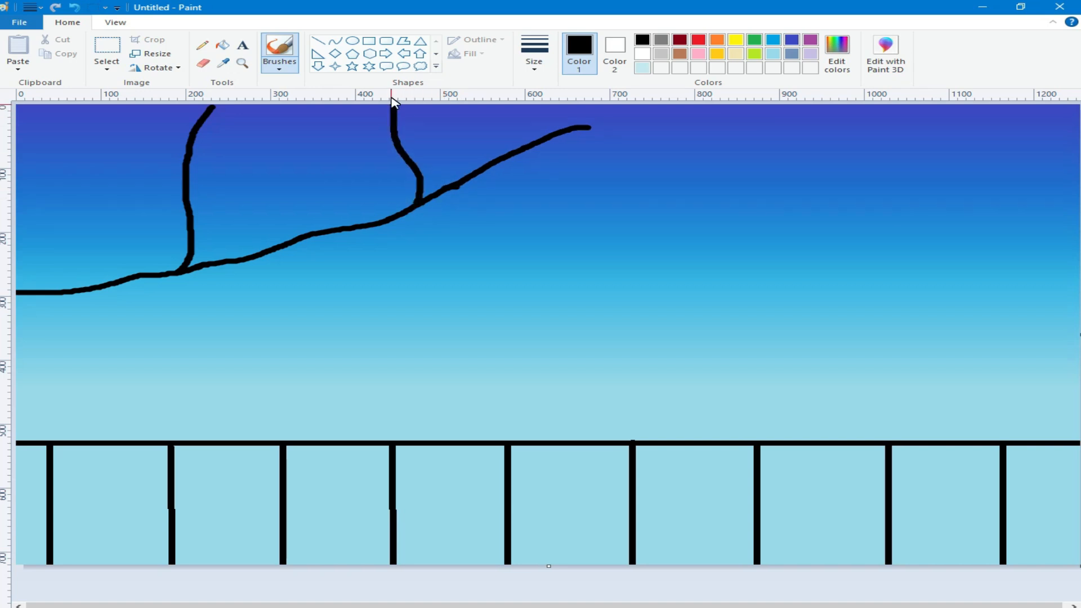
left_click_drag(532, 263, 259, 255)
Choose a thinner brush size and paint three twigs near the end of the lower limb.
left_click(533, 56)
left_click(569, 145)
left_click_drag(583, 271, 524, 261)
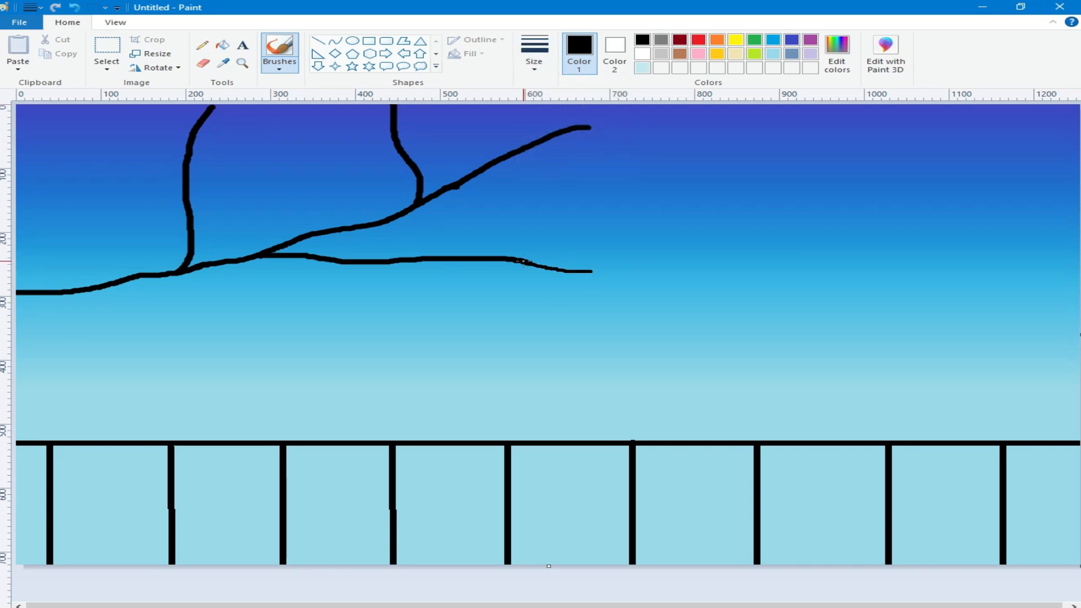
left_click_drag(609, 224, 529, 254)
left_click_drag(505, 211, 473, 257)
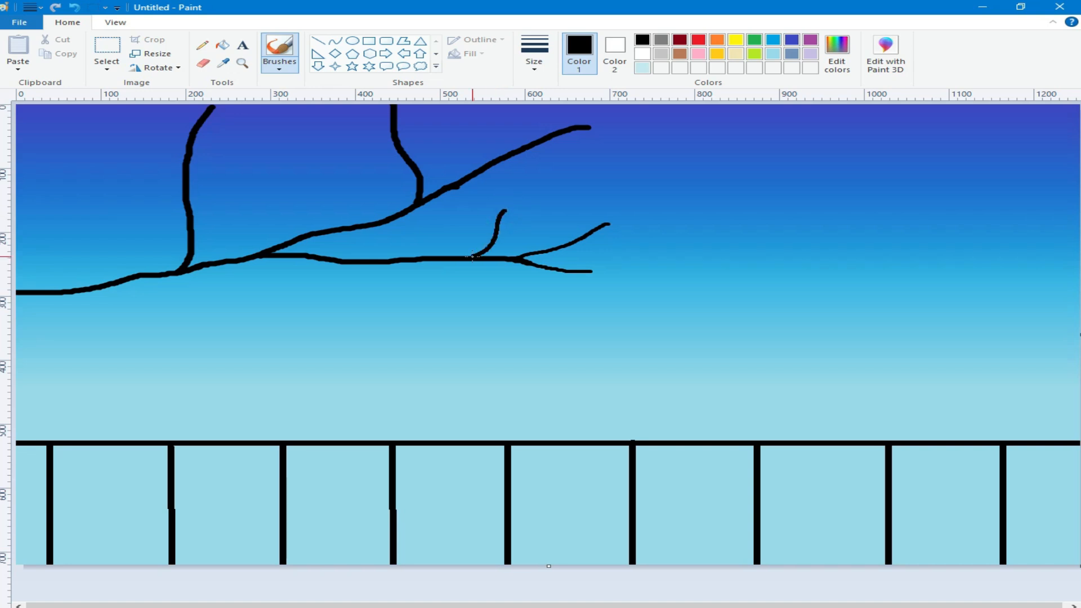
Paint thin twigs on both upward offshoots and near the tip of the main branch.
left_click_drag(254, 132, 189, 189)
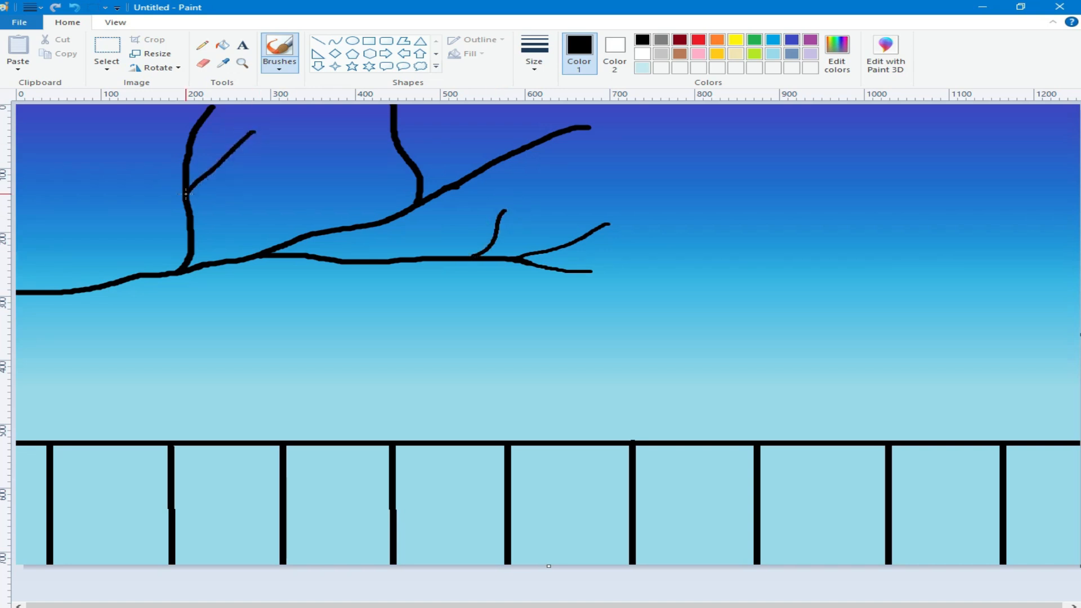
left_click_drag(124, 126, 180, 178)
left_click_drag(361, 120, 397, 151)
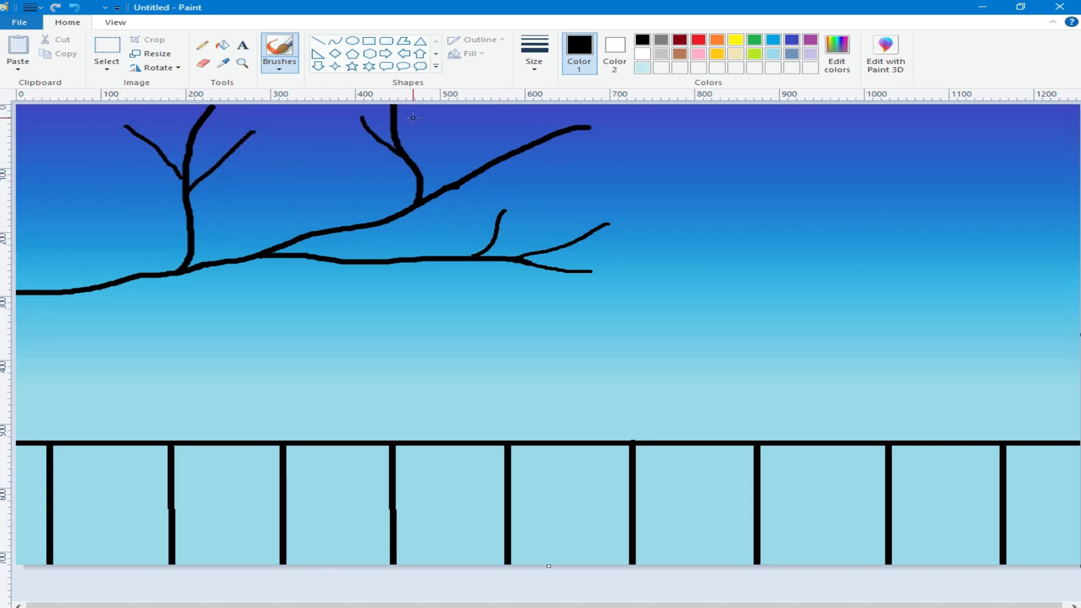
left_click_drag(590, 150, 526, 149)
left_click_drag(554, 116, 539, 142)
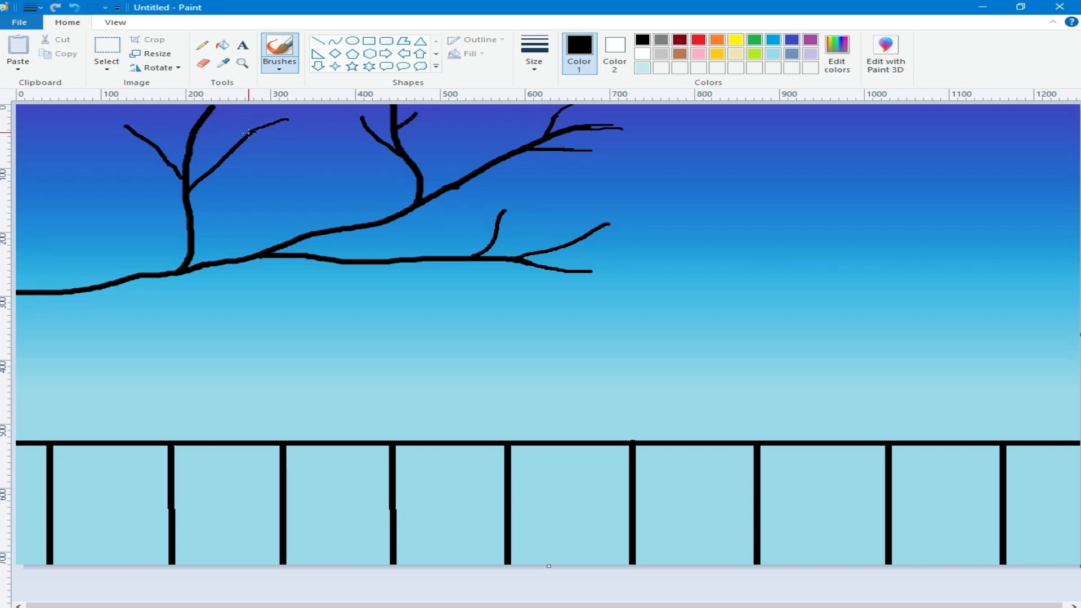
Add short thin twigs to both side branches of the leftmost offshoot and to the twigs at the main branch's tip.
left_click_drag(280, 133, 255, 133)
left_click_drag(164, 133, 166, 158)
mouse_move(539, 109)
left_mouse_down()
mouse_move(589, 141)
mouse_move(563, 149)
left_mouse_up()
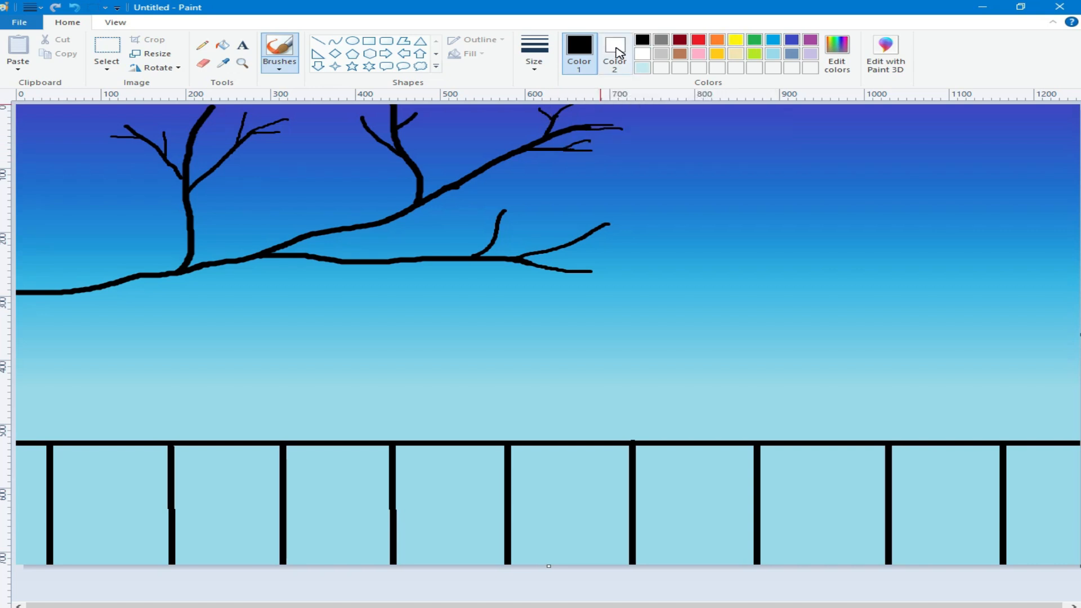
Draw a white ellipse outline about 290 px wide around the twigs at the end of the lower limb.
left_click(642, 54)
left_click(353, 41)
mouse_move(539, 174)
left_mouse_down()
mouse_move(658, 287)
mouse_move(736, 316)
left_mouse_up()
left_click_drag(623, 259, 562, 225)
left_click_drag(676, 284, 693, 295)
left_click_drag(478, 295, 445, 315)
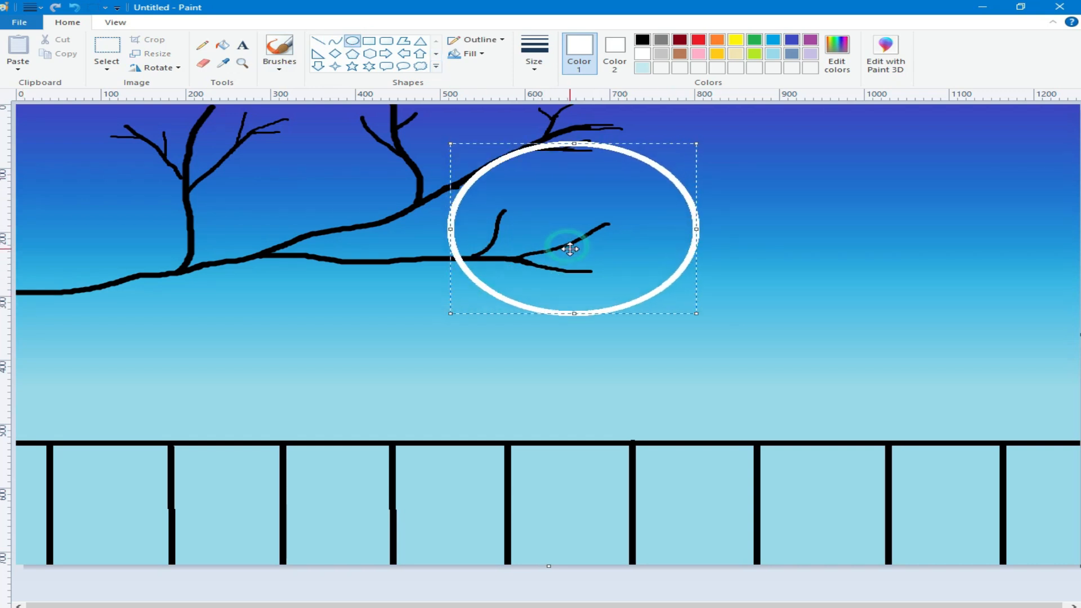
left_click(777, 283)
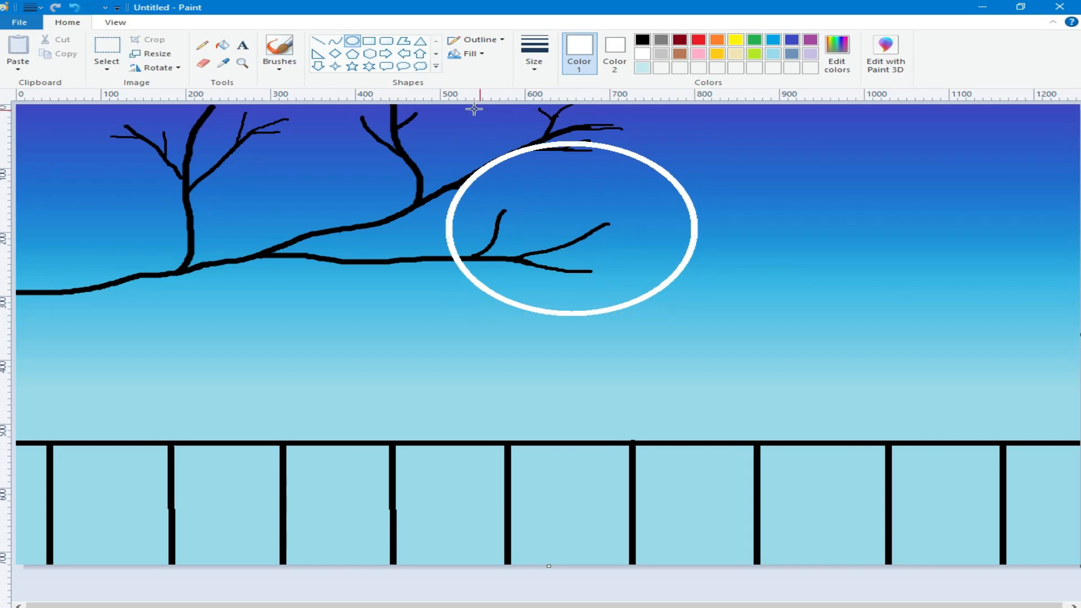
Draw a second white ellipse fitted to the first outline and give it a solid fill to form the moon.
left_click_drag(494, 162, 662, 292)
left_click_drag(495, 227, 450, 227)
left_click_drag(662, 226, 692, 227)
left_click_drag(570, 160, 571, 144)
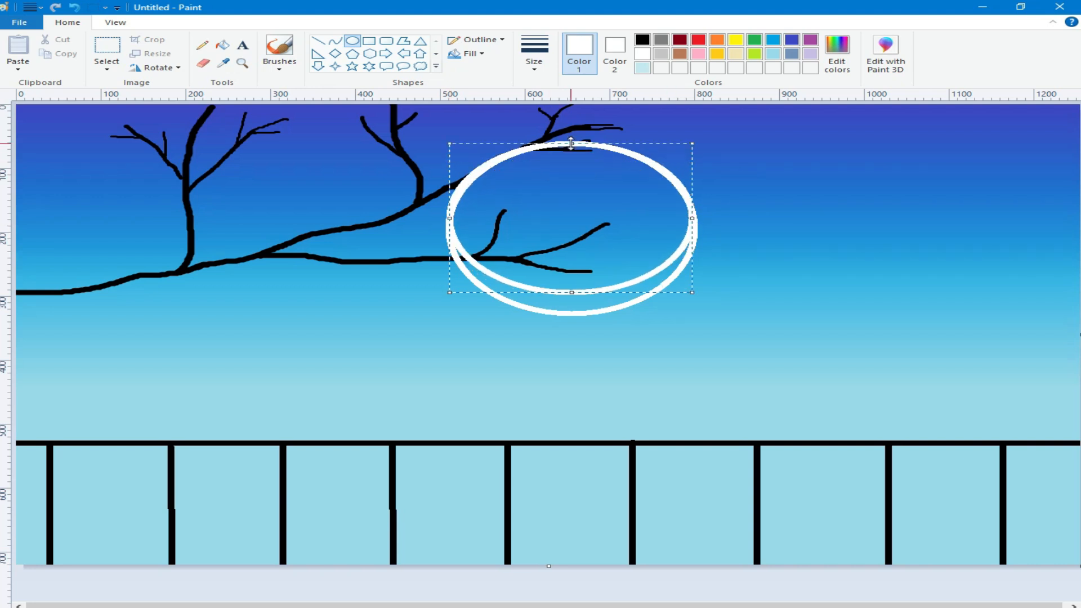
left_click_drag(571, 291, 572, 309)
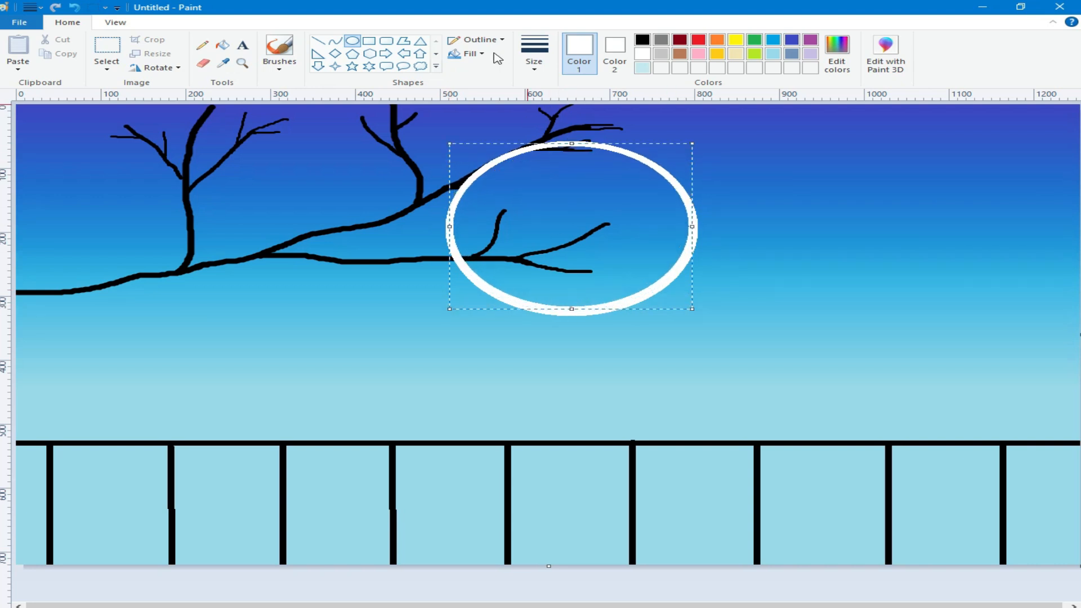
left_click(476, 54)
left_click(487, 86)
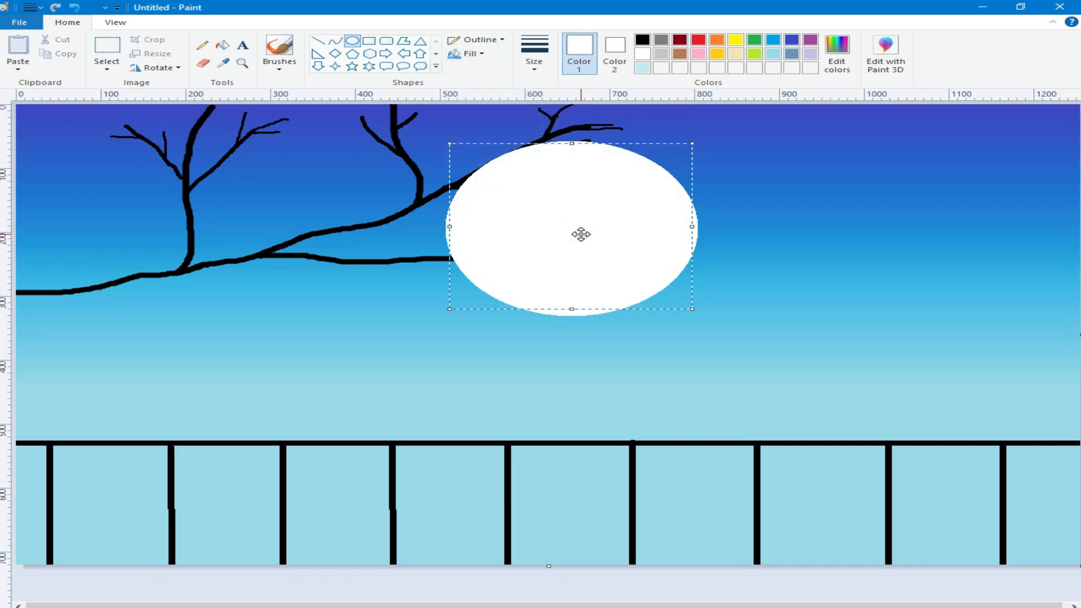
Mix a light grey with RGB 234, 234, 234 and apply it to the moon's ellipse outline.
left_click(836, 73)
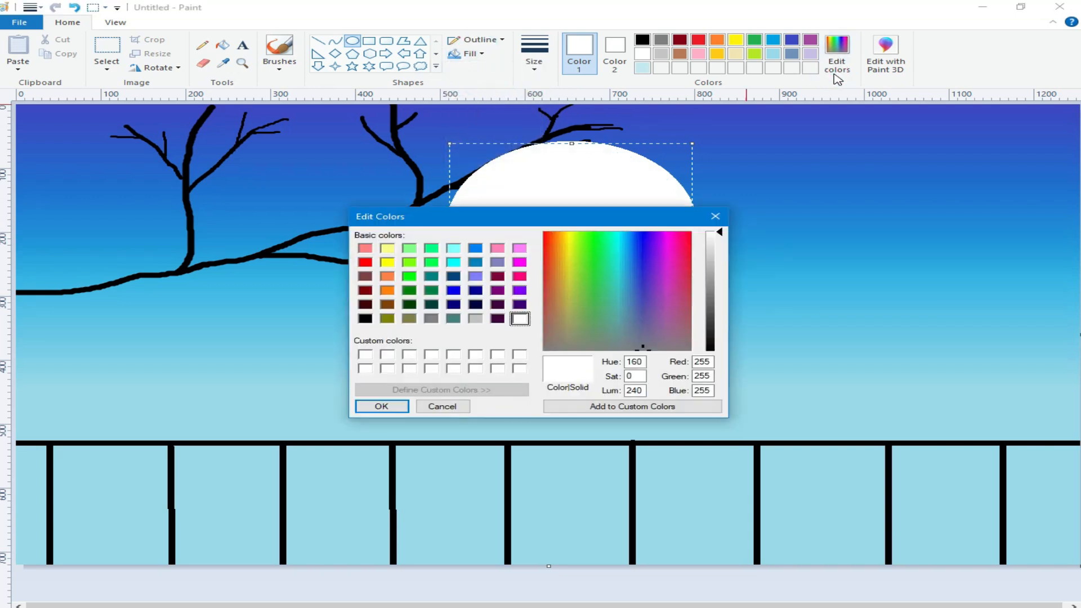
left_click(711, 242)
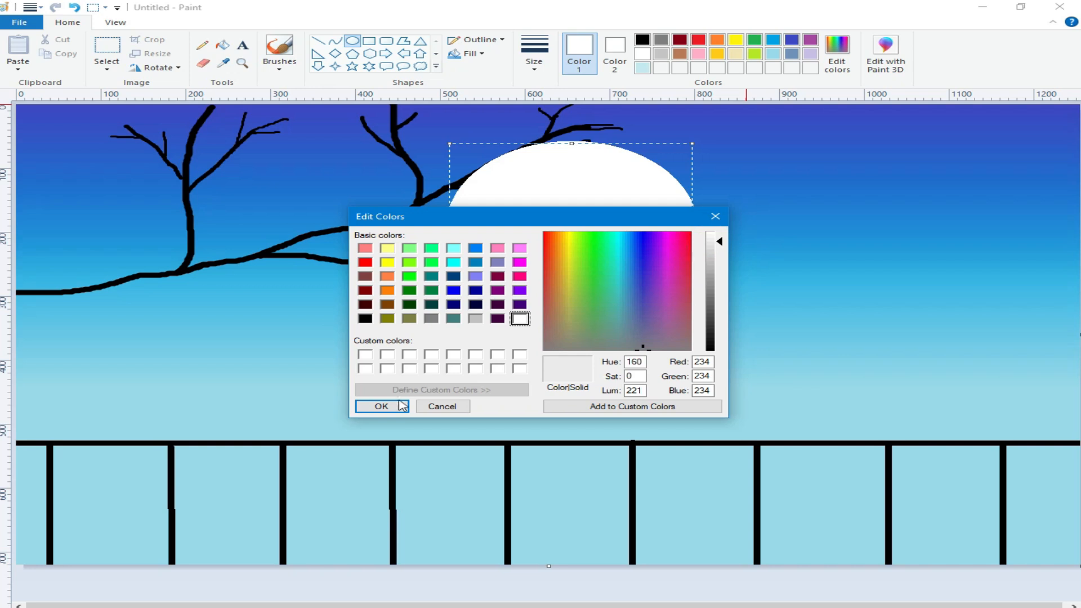
left_click(382, 406)
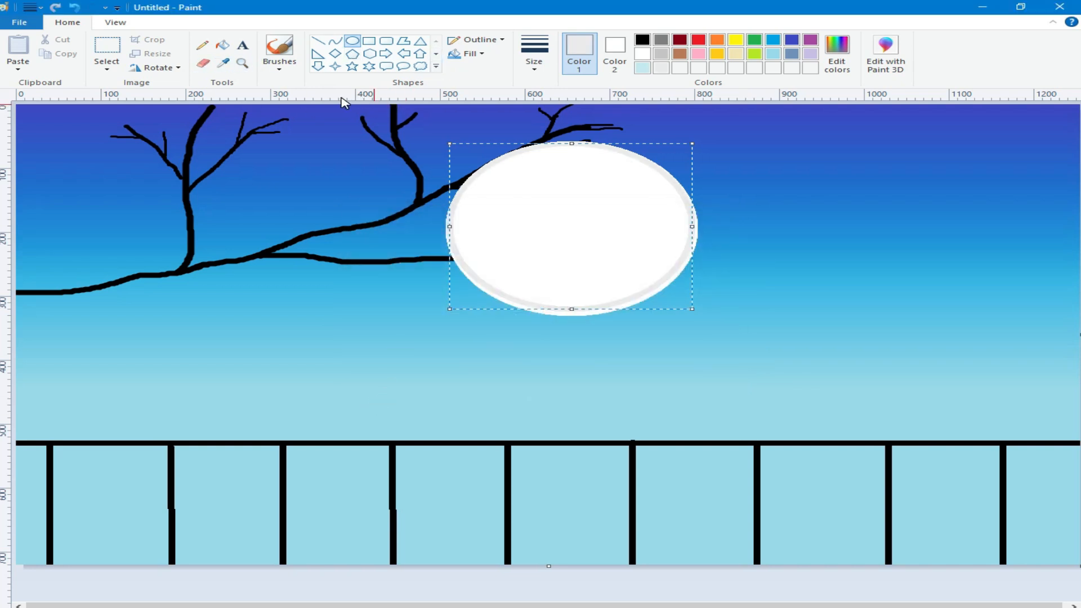
Spray light grey patches with the Airbrush in the second-thickest size on the moon's upper, left and lower-right areas.
left_click(279, 56)
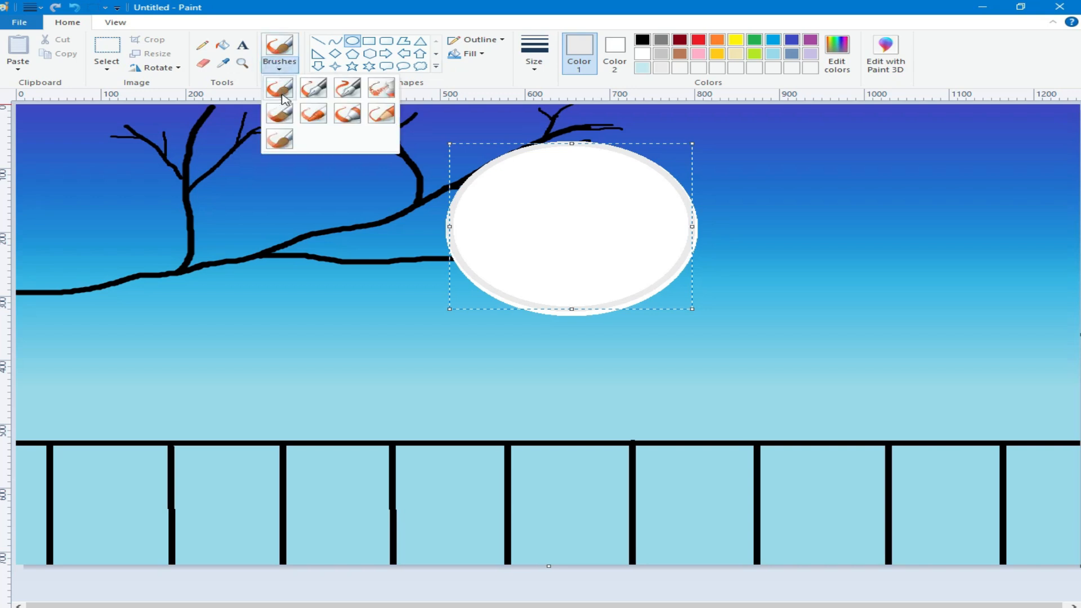
left_click(381, 88)
left_click(534, 57)
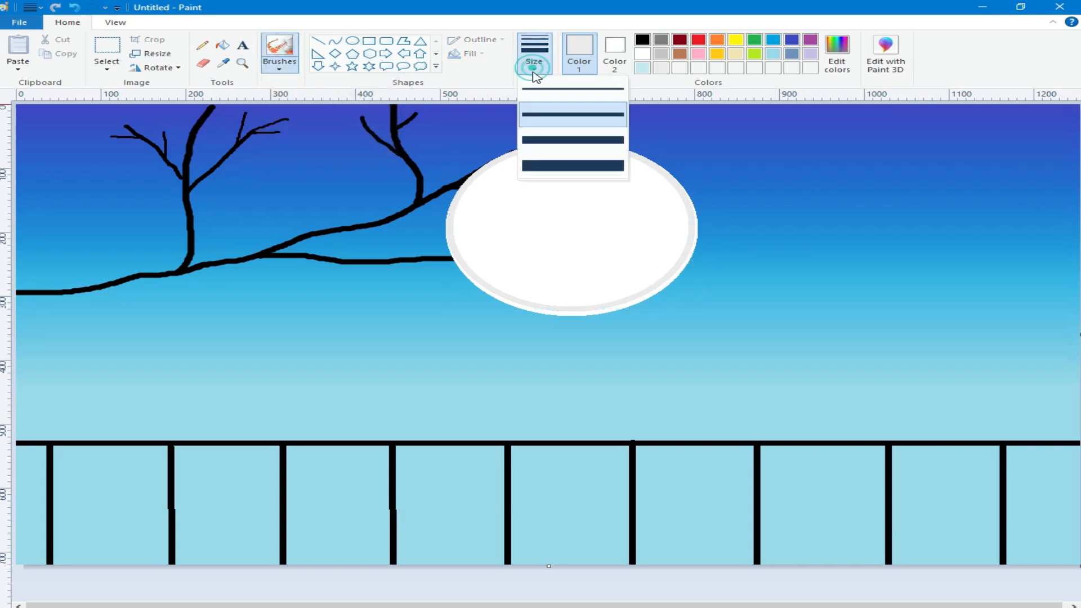
left_click(565, 141)
left_click(501, 181)
mouse_move(501, 181)
left_mouse_down()
mouse_move(470, 220)
mouse_move(459, 212)
mouse_move(501, 173)
left_mouse_up()
left_click_drag(592, 158, 600, 162)
mouse_move(621, 276)
left_mouse_down()
mouse_move(540, 284)
mouse_move(616, 282)
mouse_move(584, 286)
mouse_move(560, 264)
mouse_move(544, 282)
mouse_move(608, 254)
mouse_move(633, 275)
mouse_move(586, 286)
mouse_move(633, 282)
mouse_move(595, 298)
mouse_move(640, 293)
left_mouse_up()
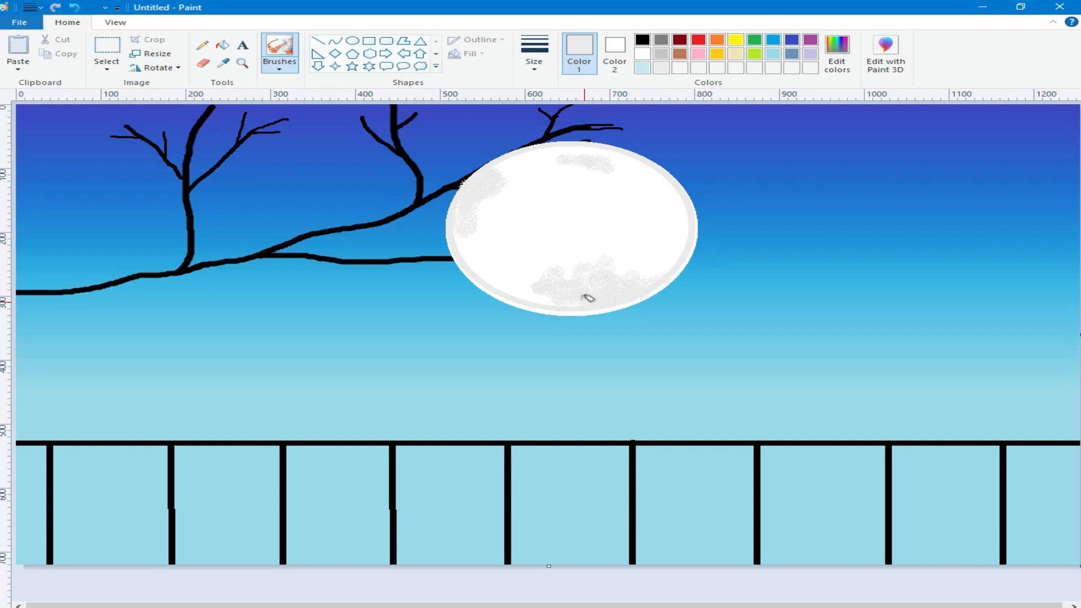
mouse_move(581, 159)
left_mouse_down()
mouse_move(551, 149)
mouse_move(605, 154)
mouse_move(593, 144)
mouse_move(552, 149)
mouse_move(592, 166)
mouse_move(556, 161)
mouse_move(559, 173)
mouse_move(565, 161)
mouse_move(606, 181)
left_mouse_up()
left_click_drag(617, 264, 646, 266)
mouse_move(502, 209)
left_mouse_down()
mouse_move(477, 208)
mouse_move(476, 247)
mouse_move(460, 228)
mouse_move(476, 225)
mouse_move(476, 241)
left_mouse_up()
left_click(485, 198)
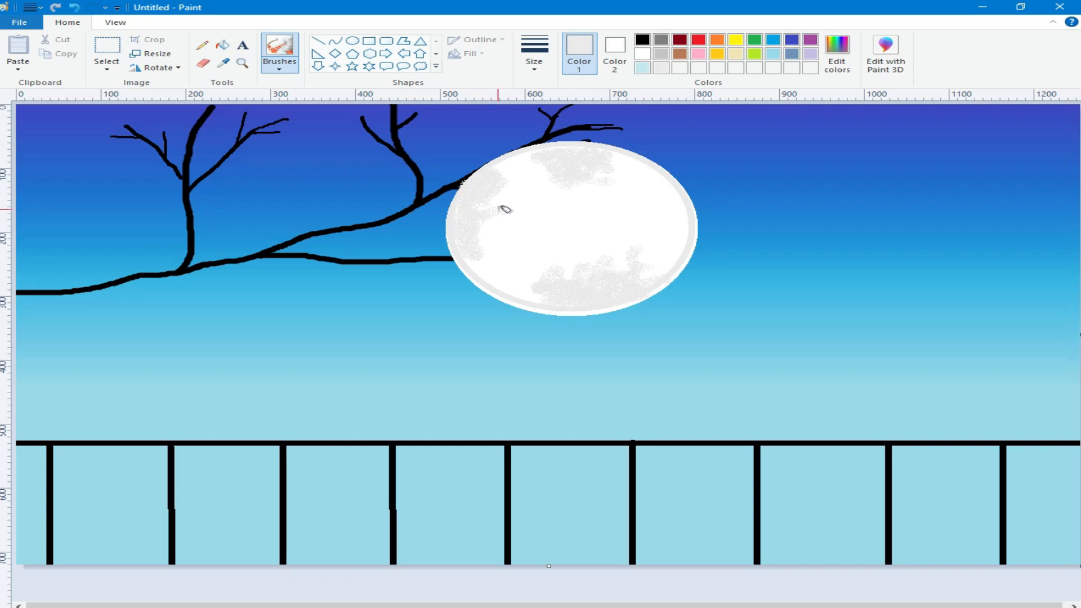
Cover the moon's grey rim with a white ellipse outline fitted to its edge, without a fill.
left_click(352, 41)
left_click(642, 54)
left_click_drag(505, 153, 685, 309)
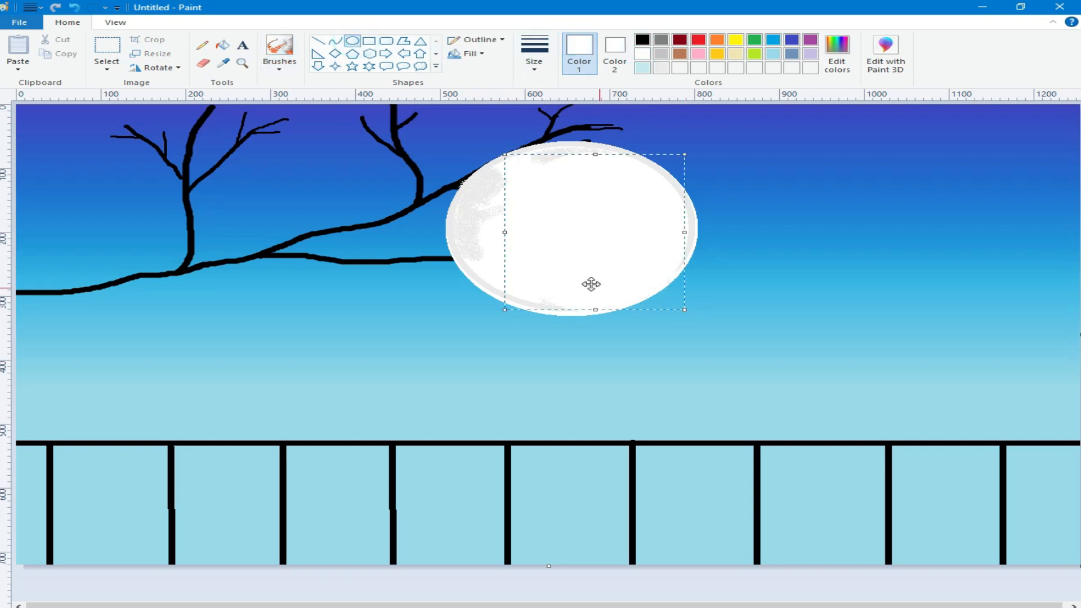
left_click_drag(504, 231, 449, 231)
left_click_drag(566, 157, 565, 145)
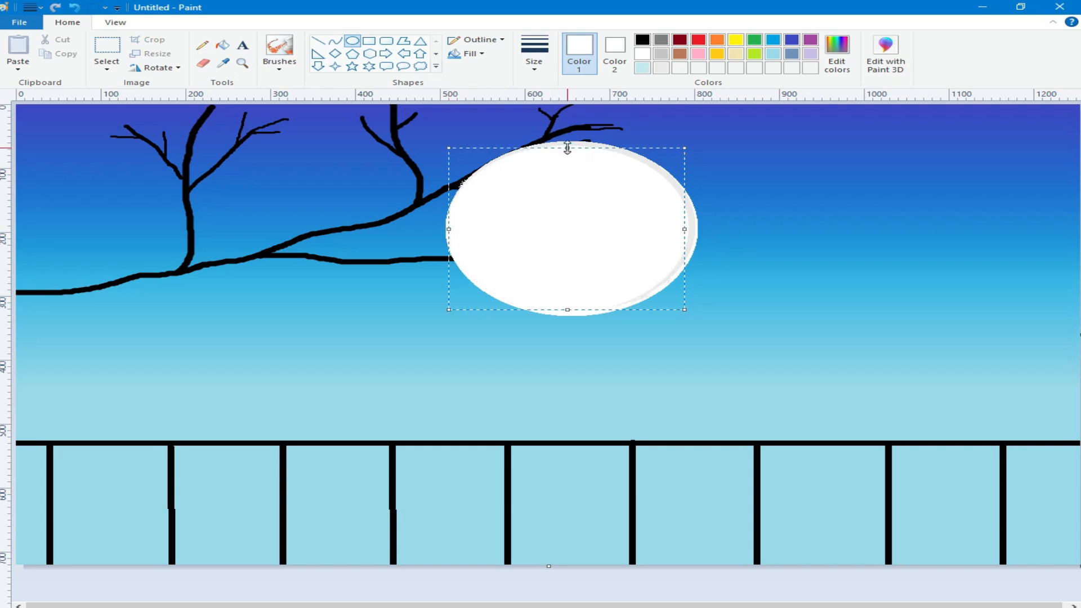
left_click_drag(685, 232, 693, 228)
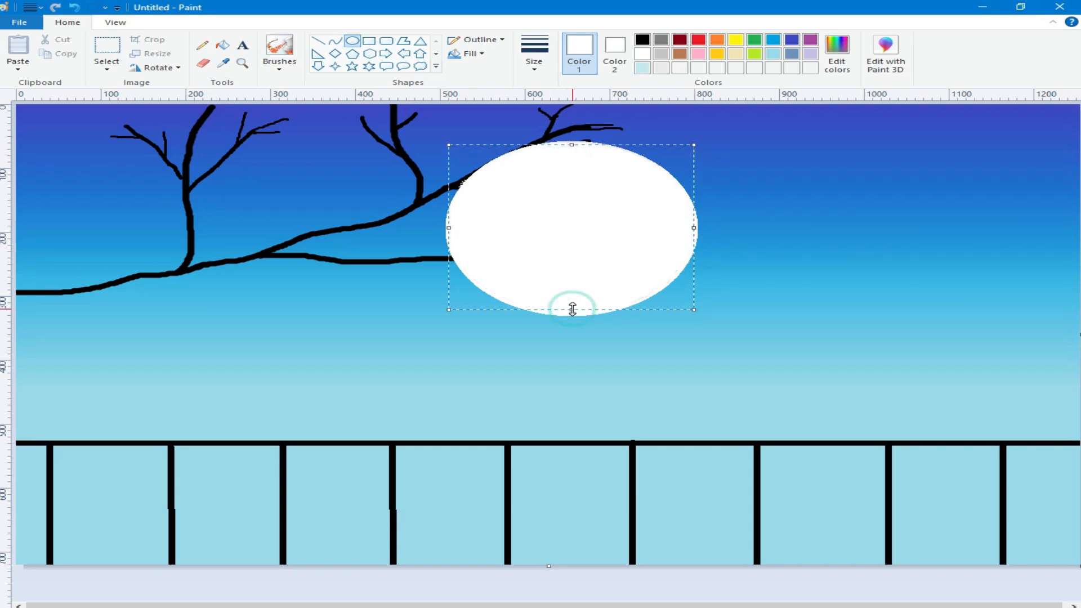
left_click(467, 53)
left_click(497, 70)
left_click(762, 231)
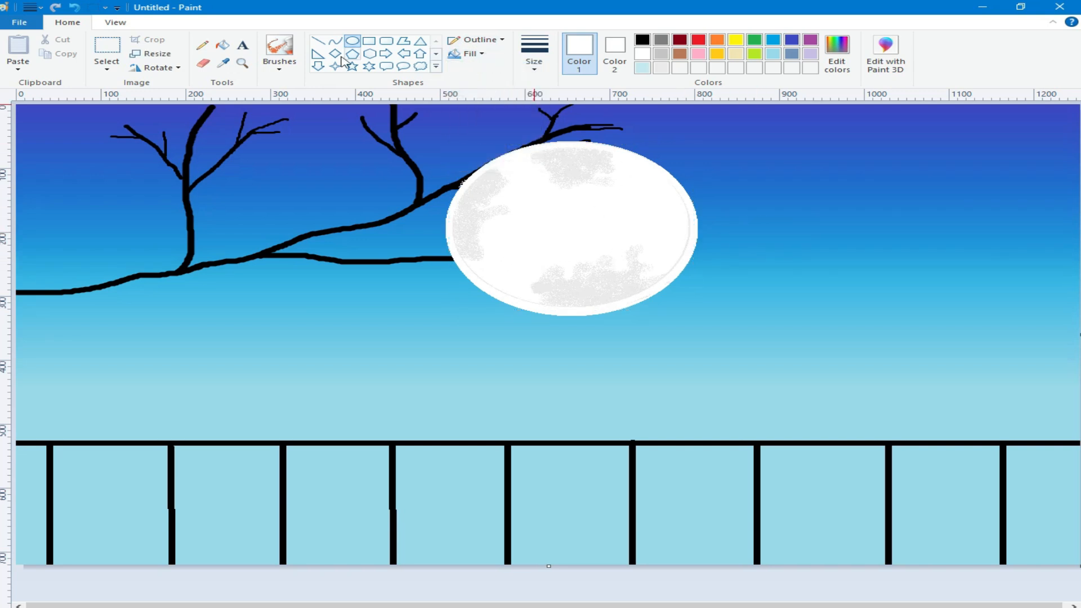
Spray white with the Airbrush over parts of the moon's grey patches and right rim to soften them.
left_click(279, 63)
left_click(374, 85)
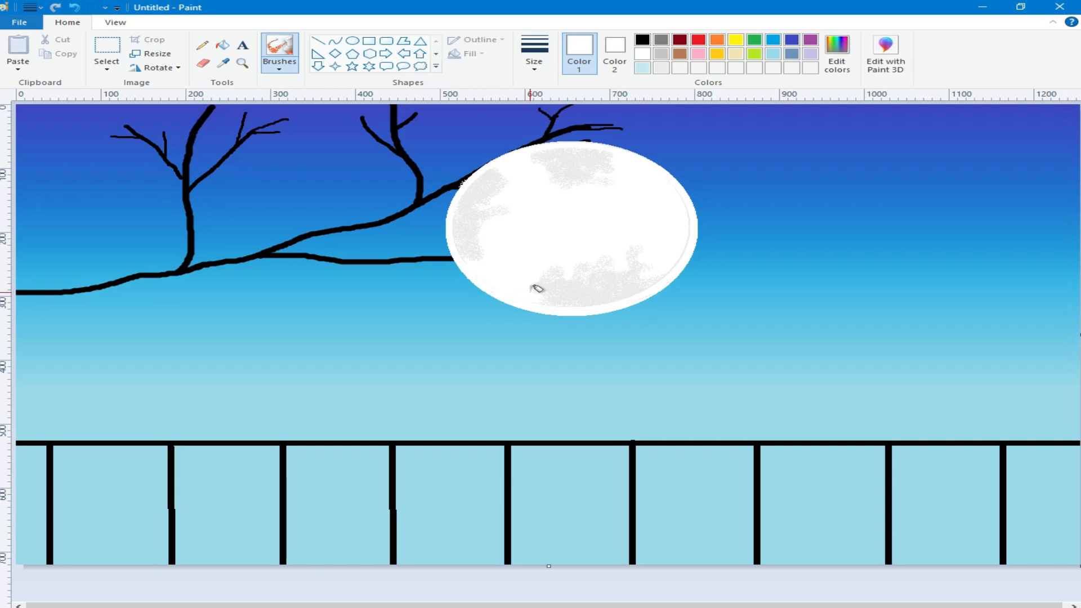
mouse_move(568, 282)
left_mouse_down()
mouse_move(669, 269)
mouse_move(682, 252)
mouse_move(676, 194)
left_mouse_up()
left_click_drag(578, 192, 584, 225)
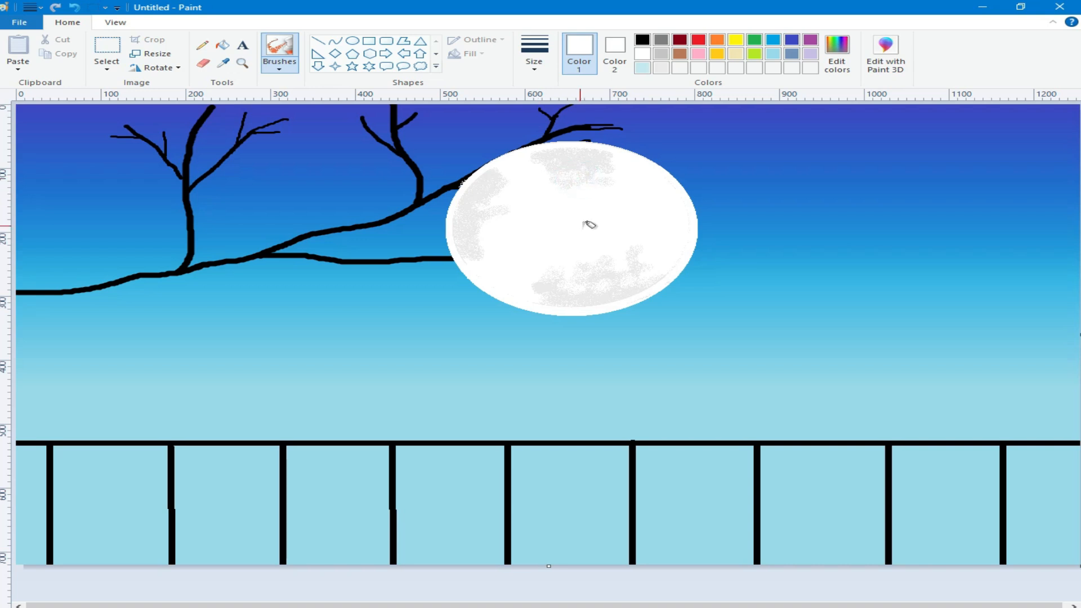
Spray more of the custom light grey around the moon's left, upper and lower-right patches to extend them.
left_click(662, 68)
left_click(506, 174)
left_click(478, 234)
left_click(497, 228)
left_click(596, 172)
left_click(560, 172)
left_click(524, 178)
left_click(605, 248)
mouse_move(631, 271)
left_mouse_down()
mouse_move(655, 224)
mouse_move(674, 237)
mouse_move(669, 271)
left_mouse_up()
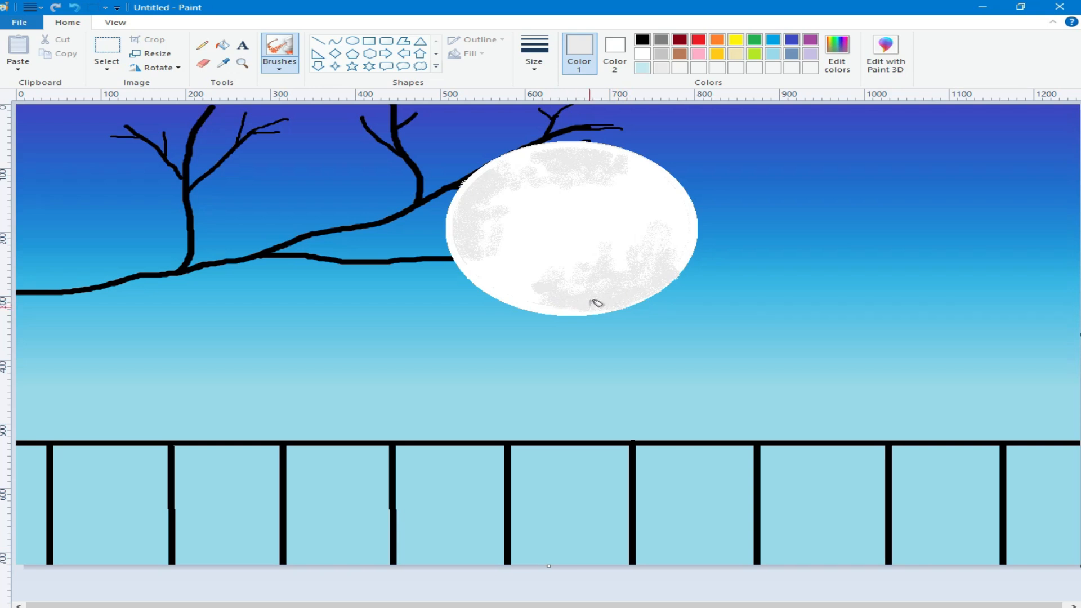
Shade the moon's left and upper edges in light grey and add lighter patches across its centre and lower-left area.
left_click(462, 252)
mouse_move(455, 253)
left_mouse_down()
mouse_move(454, 201)
mouse_move(470, 181)
left_mouse_up()
left_click_drag(595, 152, 534, 153)
left_click_drag(555, 150, 559, 149)
left_click(626, 170)
left_click(556, 185)
left_click(494, 244)
left_click(553, 258)
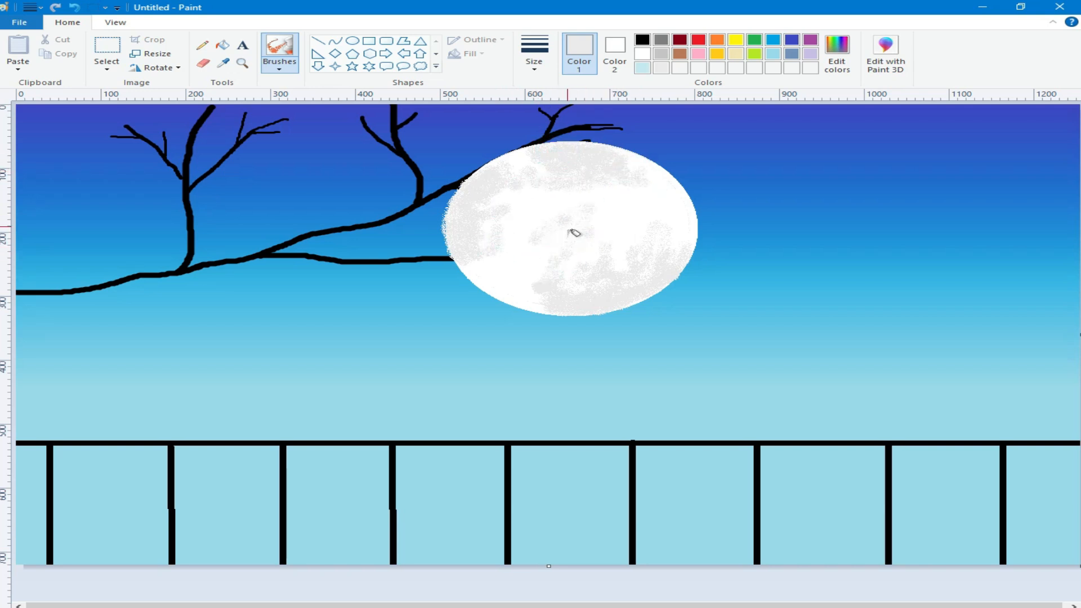
left_click(526, 286)
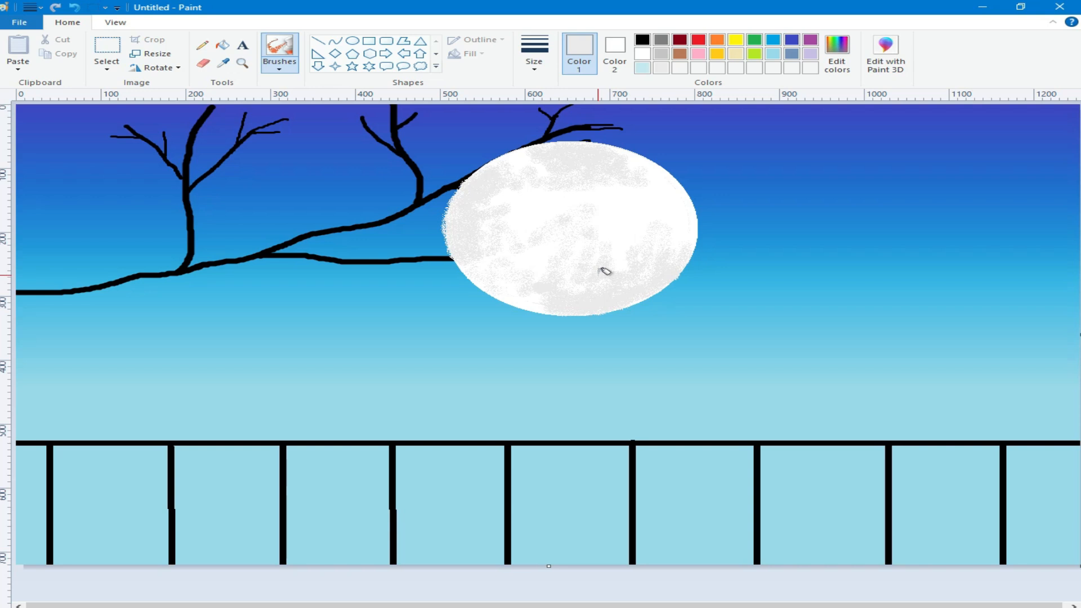
Repaint the lower limb's end in black with the regular brush, adding thin forked twigs across the moon.
left_click(279, 66)
left_click(278, 86)
left_click(642, 41)
left_click_drag(521, 253, 461, 255)
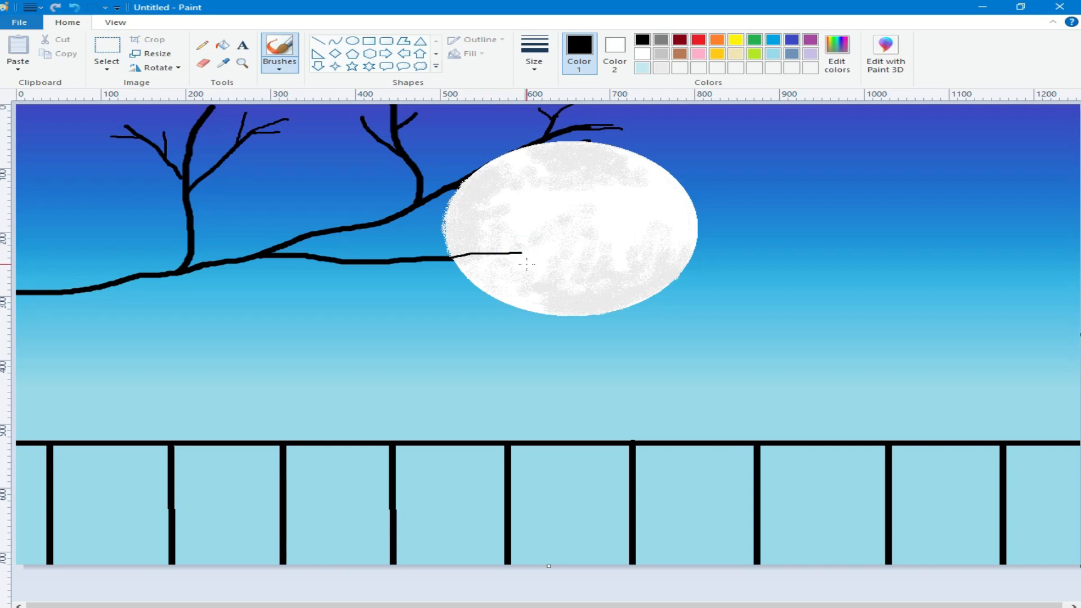
left_click_drag(568, 232, 471, 254)
left_click_drag(568, 231, 591, 218)
mouse_move(556, 272)
left_mouse_down()
mouse_move(513, 251)
mouse_move(542, 259)
left_mouse_up()
mouse_move(499, 210)
left_mouse_down()
mouse_move(489, 235)
mouse_move(446, 258)
mouse_move(521, 226)
mouse_move(491, 233)
mouse_move(499, 210)
left_mouse_up()
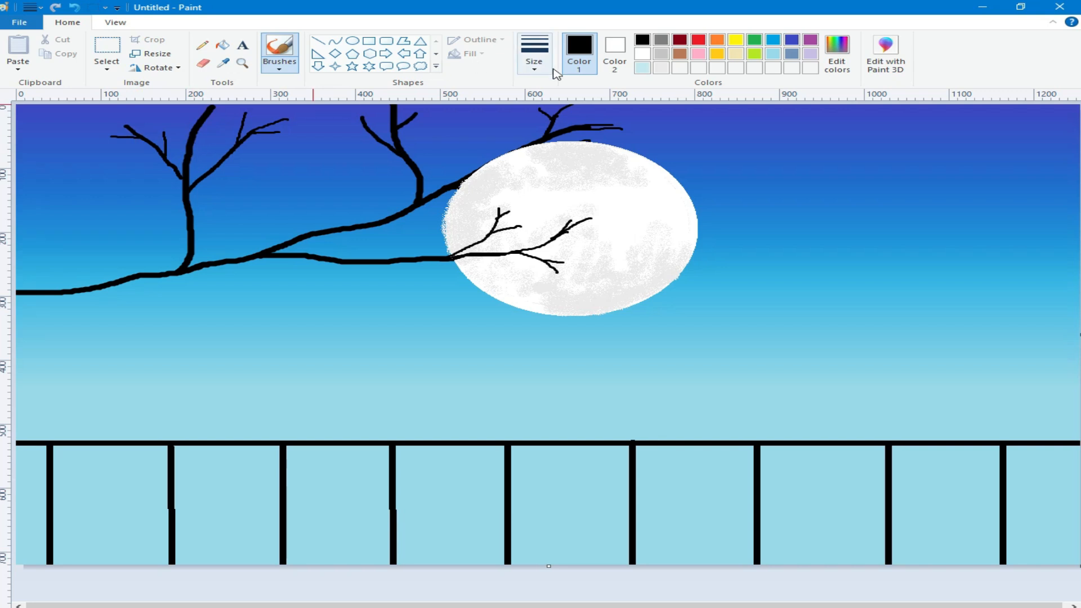
Thicken the base of the main branch with the largest brush size, widening it toward the canvas's left edge.
left_click(534, 56)
left_click(540, 165)
left_click_drag(175, 274, 19, 299)
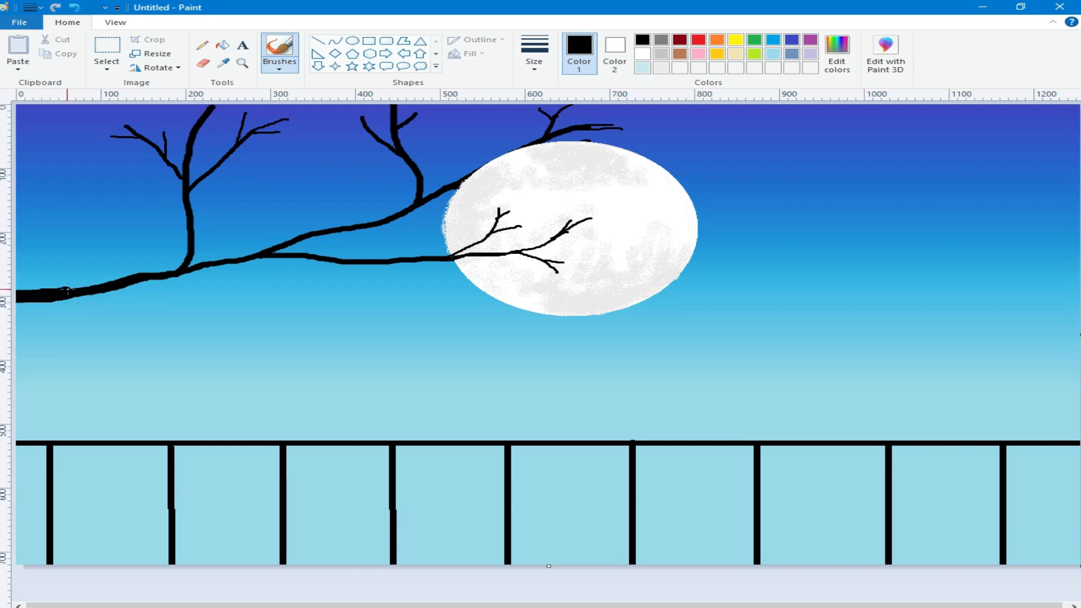
left_click_drag(61, 298, 13, 309)
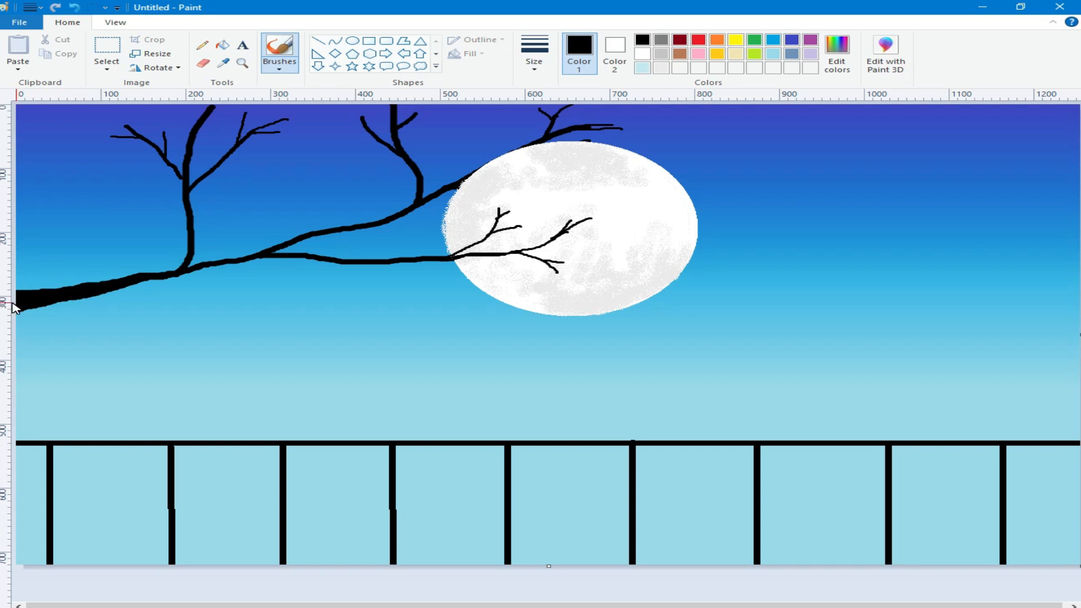
Mix a deeper pink with RGB 255, 100, 150 from the rose palette colour.
left_click(699, 54)
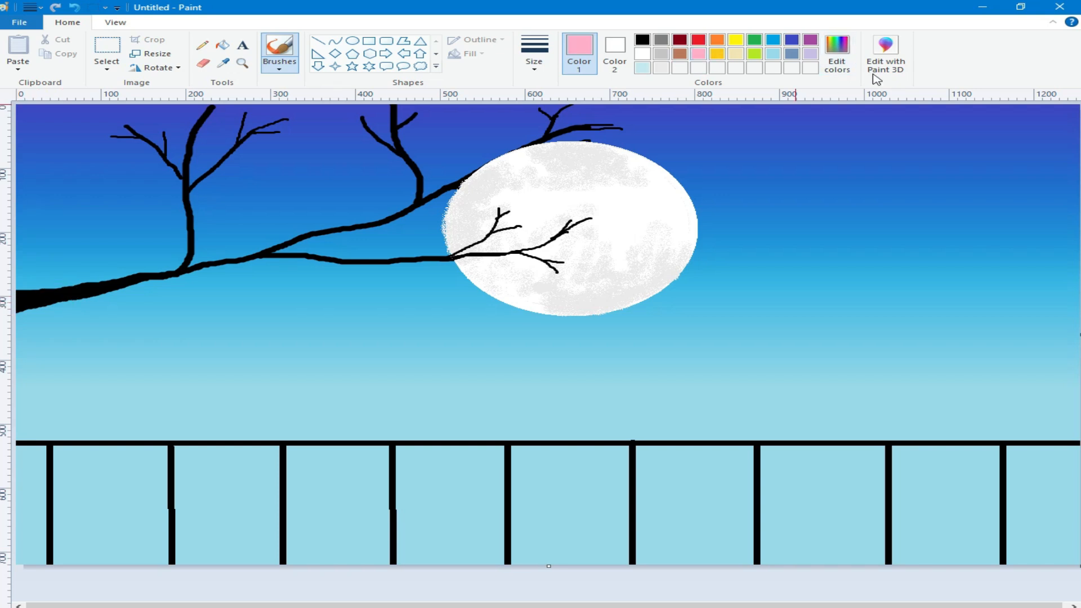
left_click(837, 56)
left_click(713, 270)
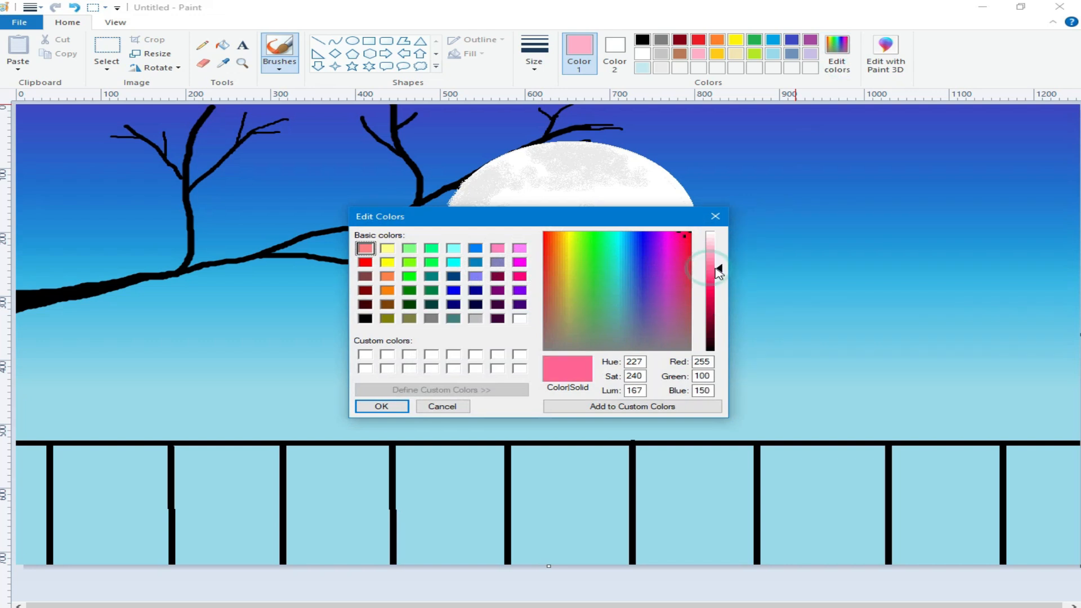
left_click(381, 406)
Spray pink blossoms with the Airbrush in the largest size over the twigs of the leftmost offshoot.
left_click(279, 62)
left_click(380, 89)
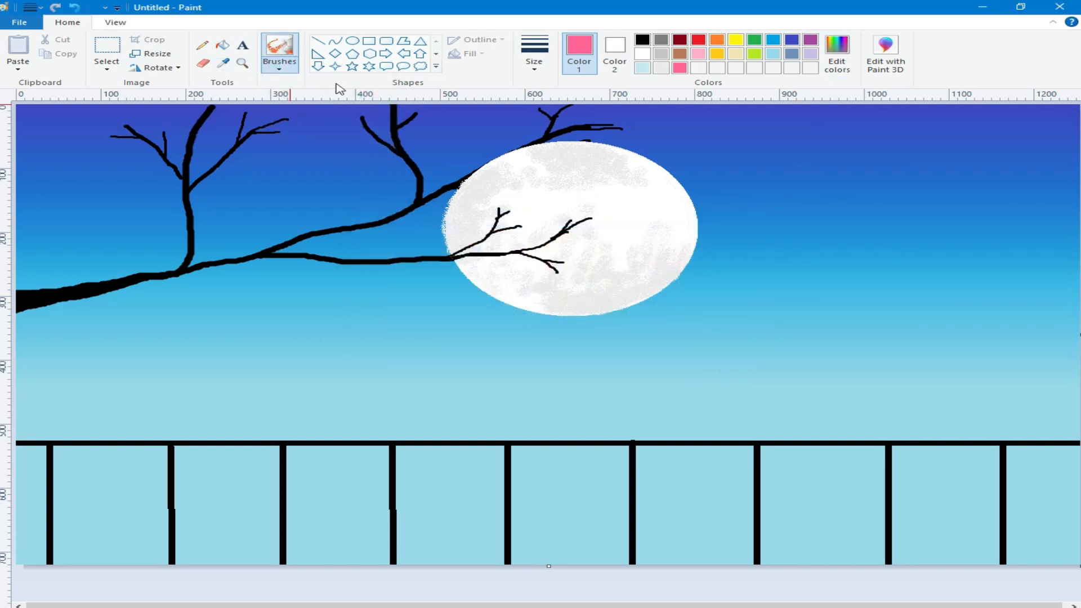
left_click(534, 59)
left_click(573, 163)
mouse_move(120, 132)
left_mouse_down()
mouse_move(111, 112)
mouse_move(185, 128)
mouse_move(253, 104)
mouse_move(297, 138)
mouse_move(283, 149)
mouse_move(265, 134)
mouse_move(287, 116)
mouse_move(269, 99)
mouse_move(309, 101)
mouse_move(324, 119)
mouse_move(289, 111)
left_mouse_up()
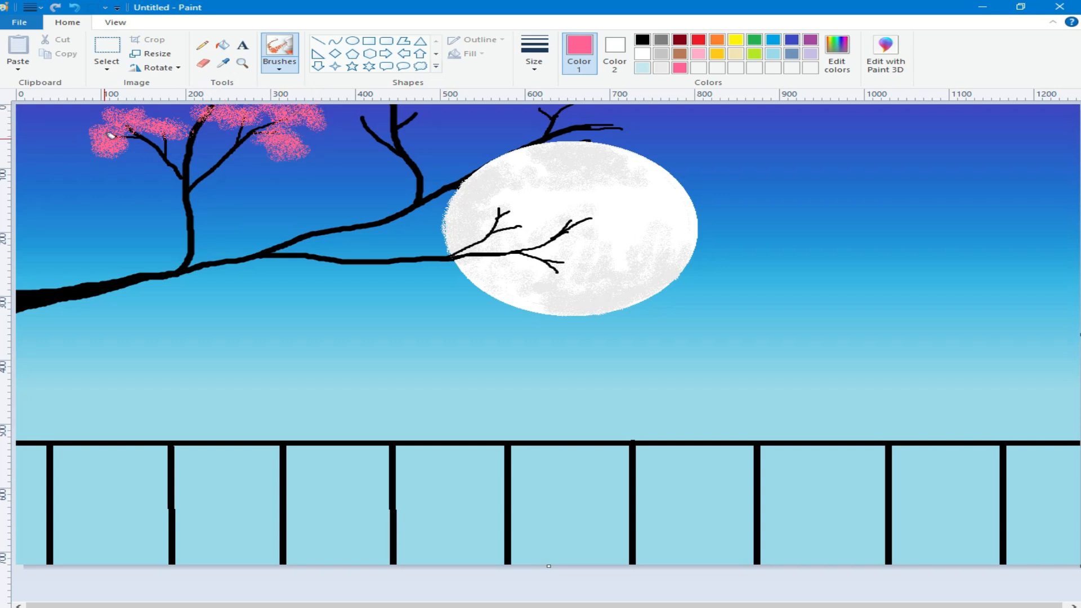
left_click_drag(128, 131, 99, 143)
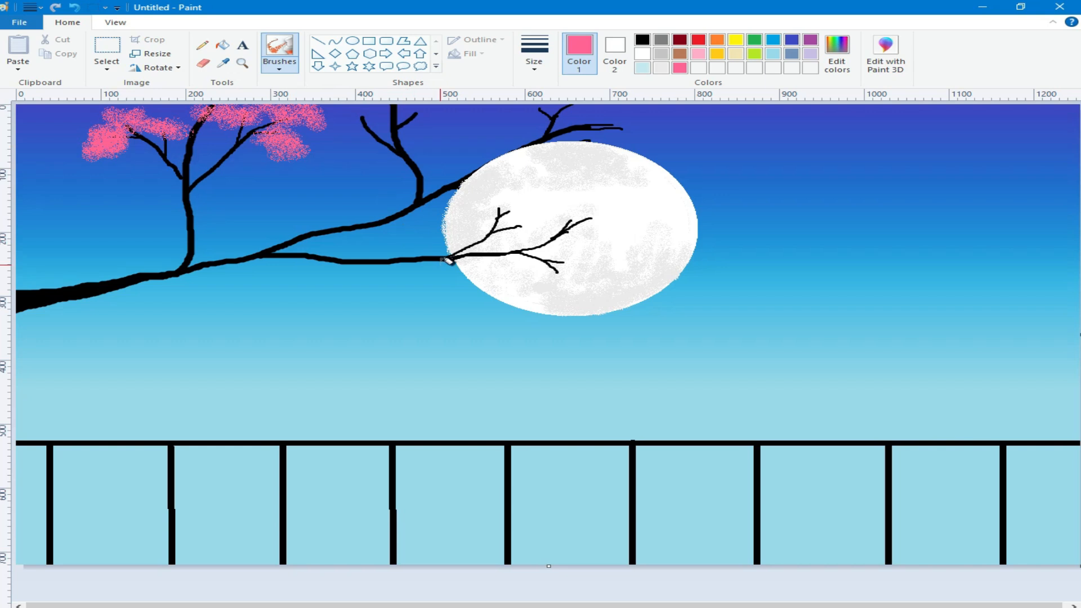
Spray pink blossom clusters on the twigs over the moon, the middle offshoot and the main branch's tip.
mouse_move(494, 230)
left_mouse_down()
mouse_move(518, 233)
mouse_move(526, 222)
mouse_move(529, 210)
mouse_move(490, 212)
mouse_move(507, 205)
left_mouse_up()
mouse_move(585, 212)
left_mouse_down()
mouse_move(572, 207)
mouse_move(608, 222)
mouse_move(596, 212)
mouse_move(586, 259)
mouse_move(569, 244)
mouse_move(577, 256)
mouse_move(551, 274)
left_mouse_up()
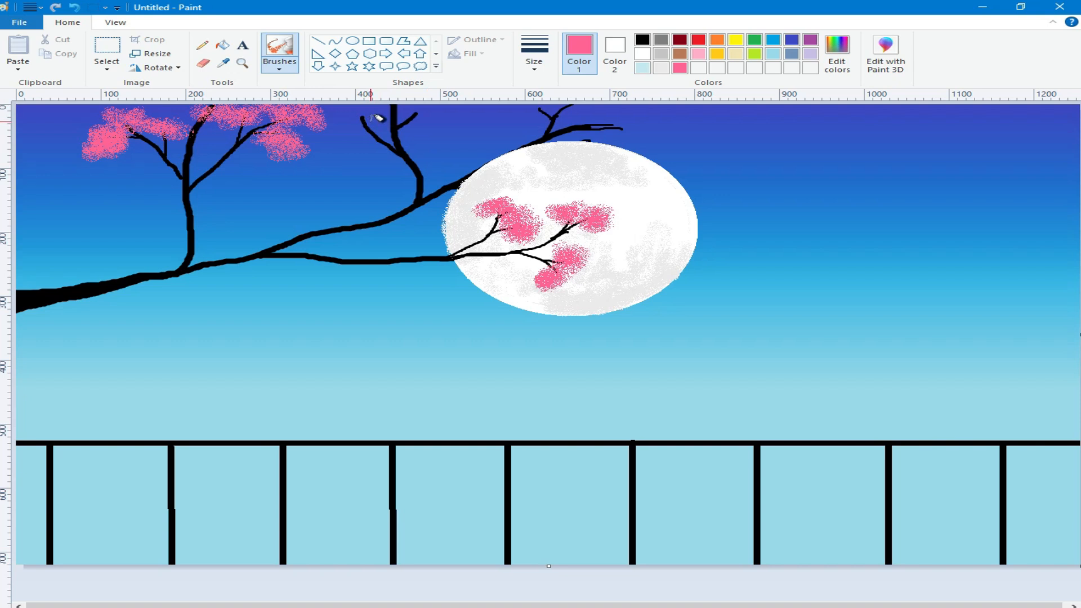
mouse_move(381, 117)
left_mouse_down()
mouse_move(346, 109)
mouse_move(366, 125)
mouse_move(386, 103)
mouse_move(449, 117)
mouse_move(406, 99)
mouse_move(465, 103)
mouse_move(455, 118)
mouse_move(468, 123)
mouse_move(450, 107)
mouse_move(358, 103)
left_mouse_up()
mouse_move(539, 113)
left_mouse_down()
mouse_move(576, 104)
mouse_move(639, 134)
mouse_move(606, 119)
mouse_move(620, 104)
mouse_move(632, 127)
mouse_move(631, 100)
mouse_move(652, 133)
left_mouse_up()
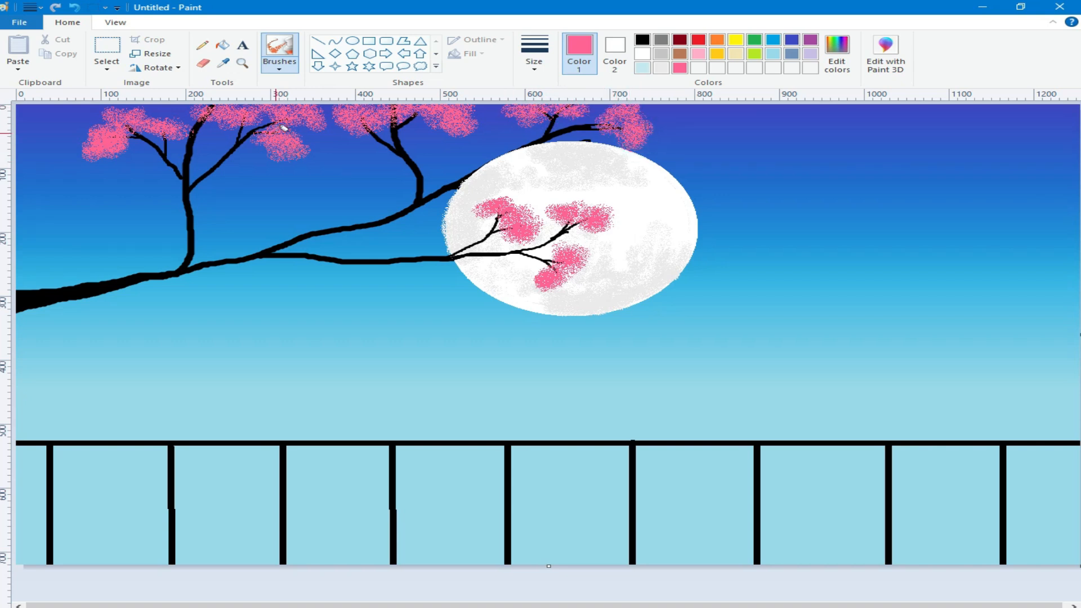
Add pink blossom clusters beside the middle offshoot, along the moon's upper edge and below the leftmost blossoms.
mouse_move(438, 143)
left_mouse_down()
mouse_move(424, 145)
mouse_move(467, 149)
left_mouse_up()
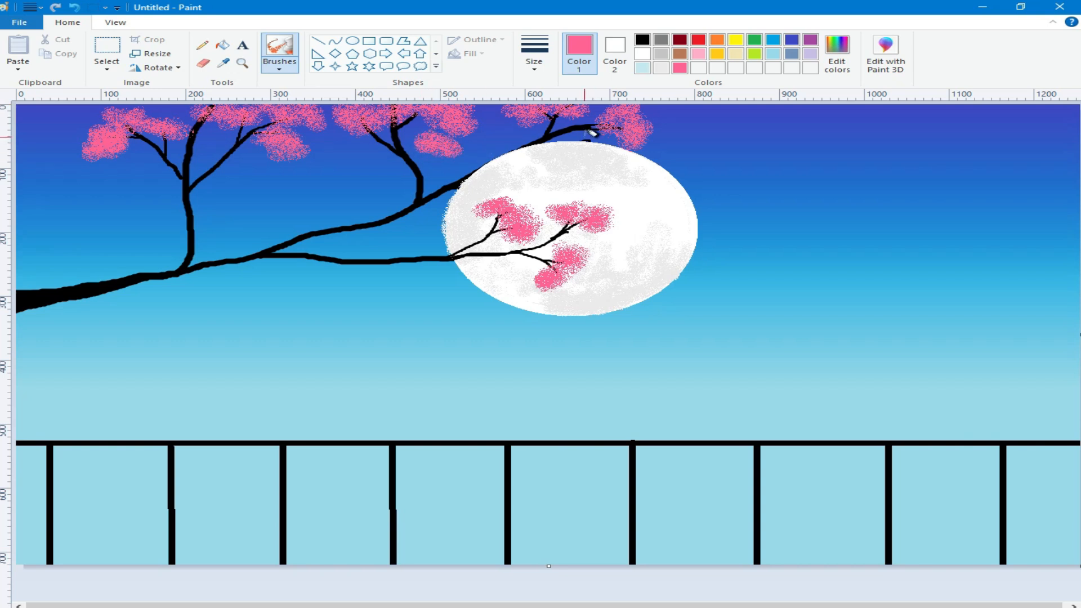
mouse_move(575, 143)
left_mouse_down()
mouse_move(586, 145)
mouse_move(566, 139)
mouse_move(617, 149)
left_mouse_up()
left_click_drag(131, 143, 76, 175)
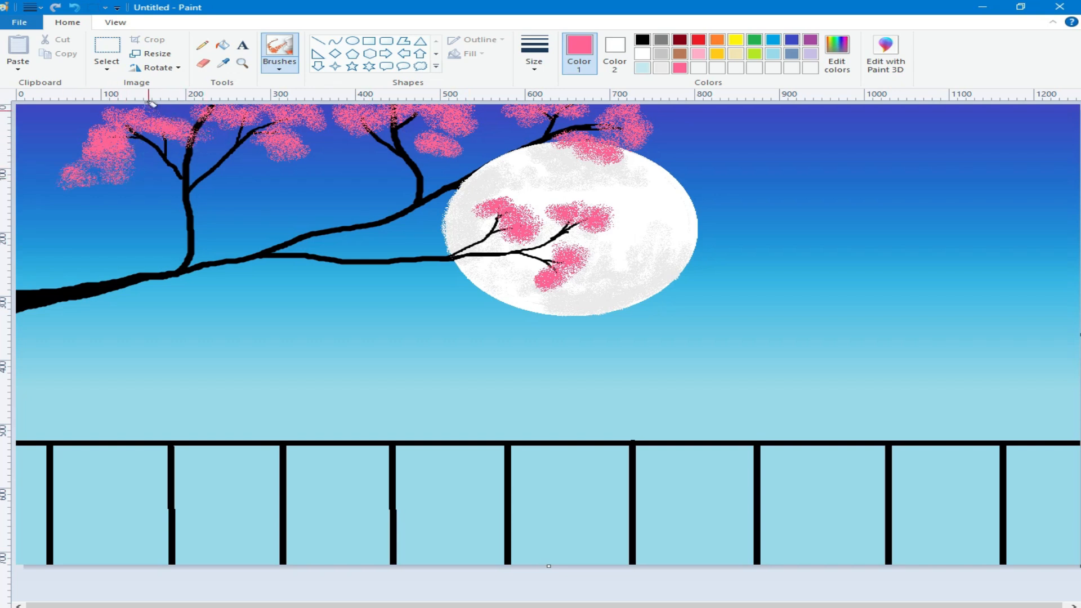
Mix a lighter pink with RGB 255, 140, 177 and spray it around the blossom clusters on the offshoots and over the moon.
left_click(844, 55)
left_click(715, 261)
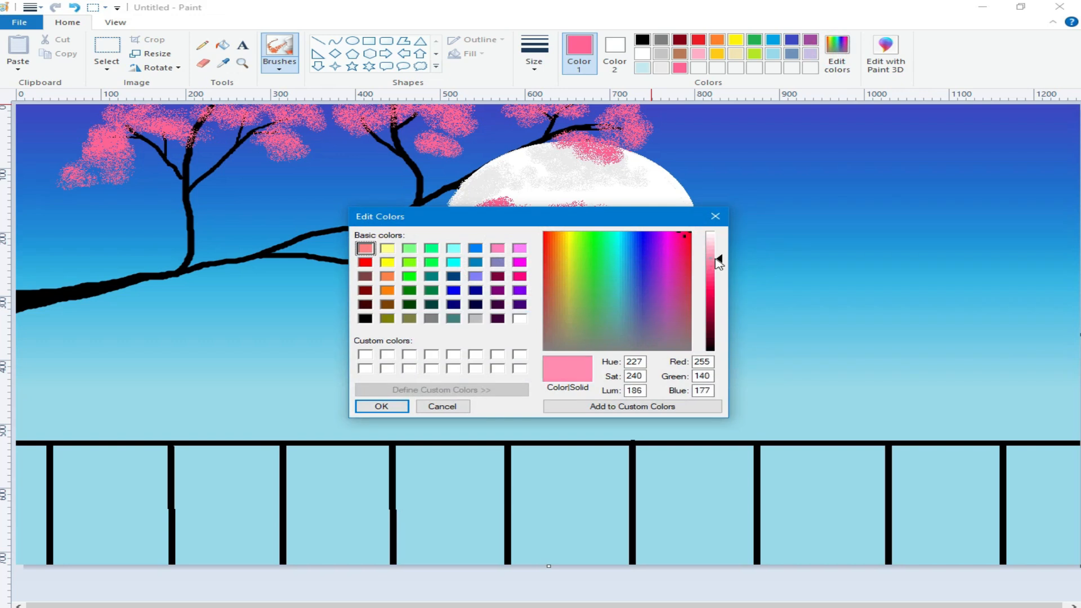
left_click(386, 401)
mouse_move(96, 131)
left_mouse_down()
mouse_move(67, 157)
mouse_move(91, 108)
mouse_move(71, 102)
mouse_move(264, 117)
mouse_move(238, 103)
mouse_move(296, 107)
mouse_move(284, 110)
mouse_move(306, 110)
mouse_move(310, 141)
mouse_move(298, 133)
mouse_move(336, 145)
mouse_move(417, 113)
mouse_move(467, 122)
mouse_move(463, 151)
mouse_move(451, 125)
mouse_move(471, 135)
mouse_move(574, 101)
mouse_move(538, 99)
mouse_move(649, 113)
mouse_move(587, 103)
mouse_move(649, 126)
mouse_move(601, 153)
mouse_move(577, 143)
mouse_move(548, 229)
mouse_move(471, 194)
mouse_move(504, 199)
mouse_move(598, 265)
mouse_move(538, 292)
mouse_move(602, 248)
mouse_move(622, 209)
mouse_move(541, 184)
mouse_move(593, 187)
left_mouse_up()
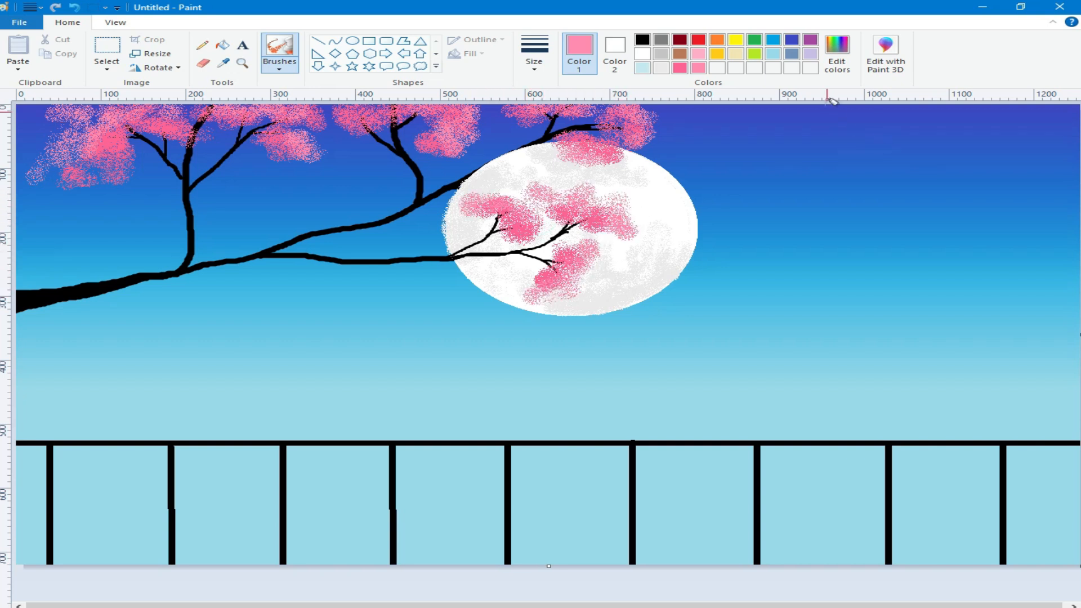
Mix a still paler pink and spray it along the outer edges of the blossom clusters over the moon.
left_click(837, 56)
left_click_drag(714, 254, 713, 245)
left_click(381, 405)
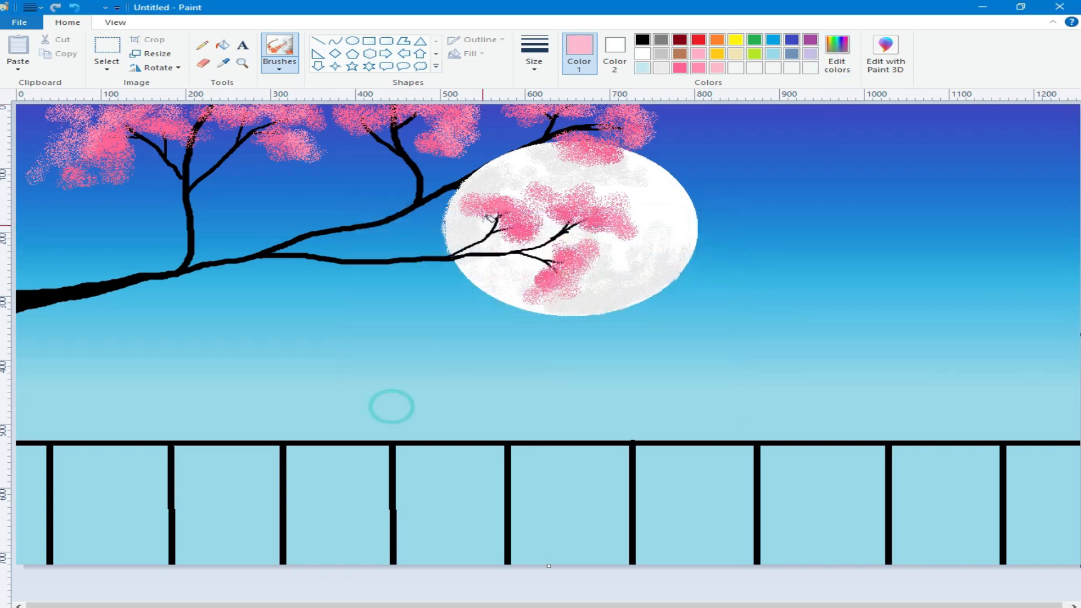
mouse_move(549, 219)
left_mouse_down()
mouse_move(512, 189)
mouse_move(473, 194)
left_mouse_up()
mouse_move(621, 197)
left_mouse_down()
mouse_move(576, 177)
mouse_move(631, 186)
mouse_move(639, 223)
mouse_move(621, 278)
mouse_move(607, 252)
mouse_move(597, 286)
mouse_move(563, 299)
mouse_move(587, 273)
mouse_move(561, 296)
mouse_move(627, 270)
left_mouse_up()
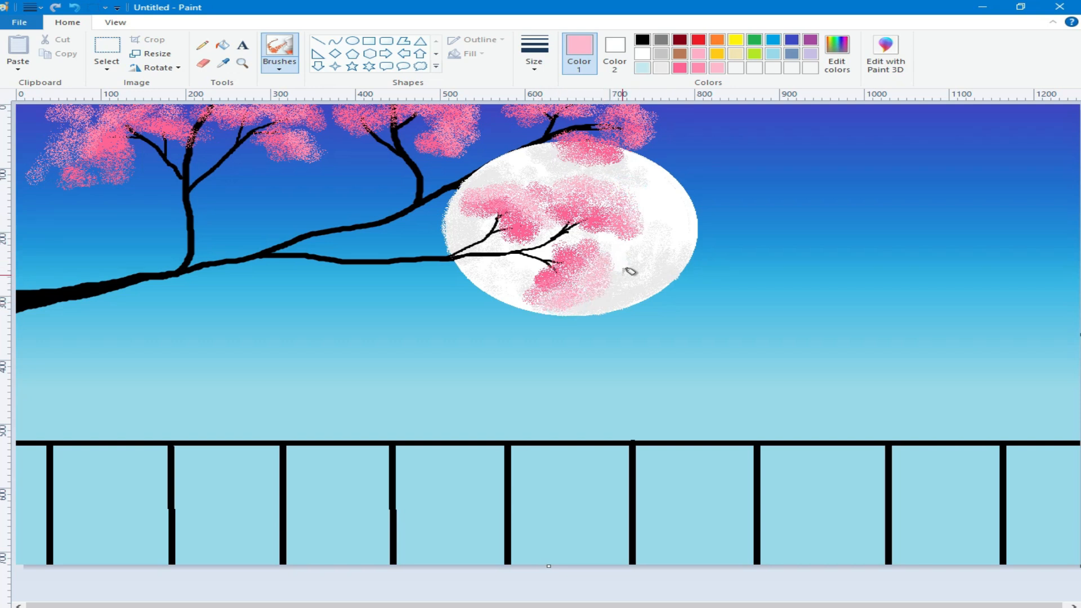
Spray the pale pink along the outer edges of the blossoms on the leftmost and middle offshoots and the main branch's tip.
mouse_move(29, 129)
left_mouse_down()
mouse_move(73, 146)
mouse_move(27, 148)
mouse_move(78, 140)
mouse_move(59, 158)
mouse_move(68, 167)
mouse_move(53, 101)
mouse_move(61, 119)
mouse_move(11, 109)
mouse_move(170, 115)
mouse_move(107, 105)
left_mouse_up()
mouse_move(314, 115)
left_mouse_down()
mouse_move(315, 166)
mouse_move(309, 129)
mouse_move(328, 153)
mouse_move(304, 163)
mouse_move(336, 149)
left_mouse_up()
mouse_move(471, 150)
left_mouse_down()
mouse_move(477, 109)
mouse_move(475, 144)
left_mouse_up()
mouse_move(374, 106)
left_mouse_down()
mouse_move(356, 110)
mouse_move(383, 112)
left_mouse_up()
left_click_drag(484, 137, 487, 148)
mouse_move(667, 133)
left_mouse_down()
mouse_move(657, 110)
mouse_move(653, 145)
left_mouse_up()
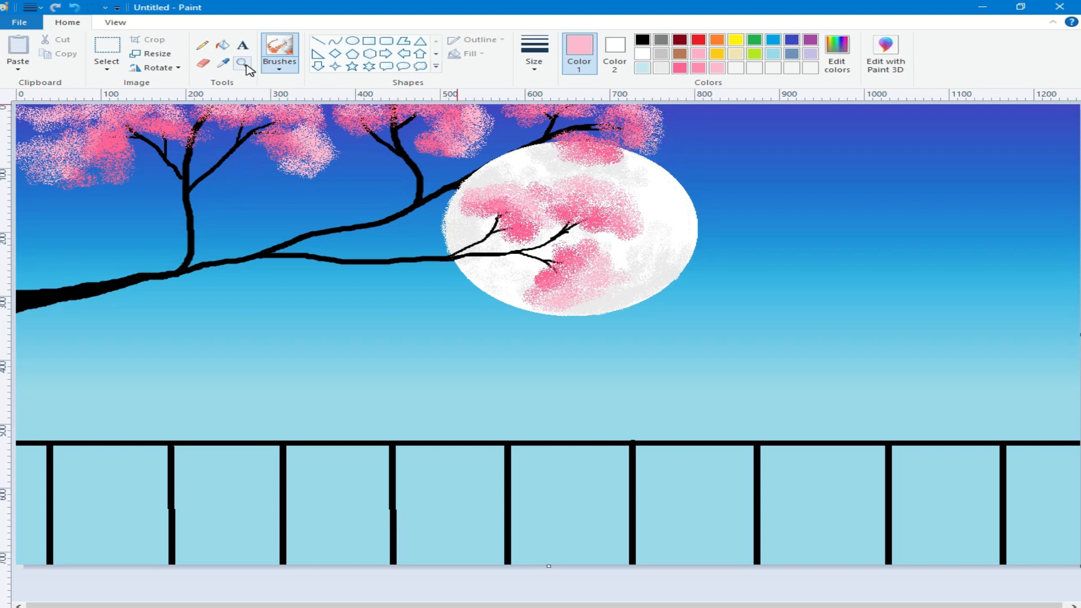
Draw thin black twigs with the plain Brush on the right side of the leftmost offshoot, reaching into its blossoms.
left_click(279, 65)
left_click(279, 113)
left_click(534, 56)
left_click(560, 121)
left_click_drag(283, 160, 232, 165)
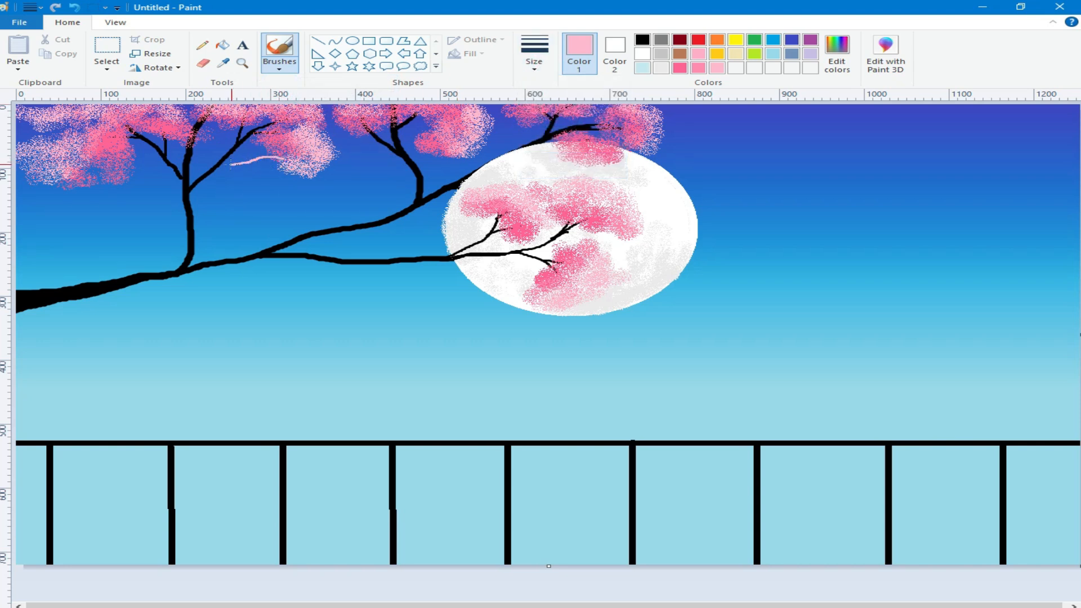
left_click(74, 8)
left_click(641, 40)
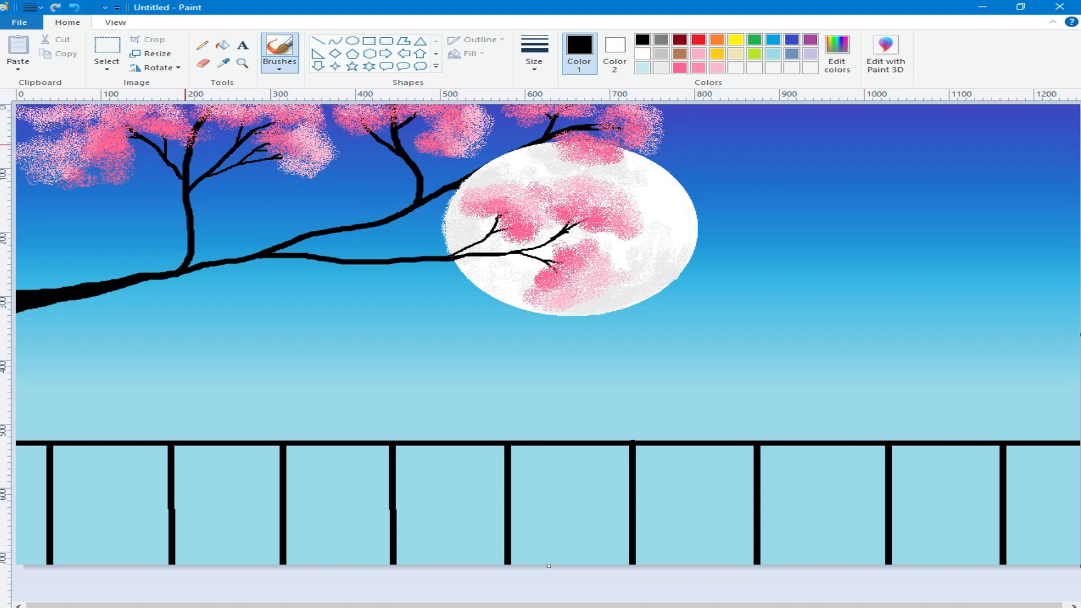
Add black twigs on the leftmost offshoot's left side, on the middle offshoot and along the moon's upper edge.
mouse_move(170, 169)
left_mouse_down()
mouse_move(117, 157)
mouse_move(175, 171)
left_mouse_up()
mouse_move(432, 150)
left_mouse_down()
mouse_move(420, 175)
mouse_move(451, 154)
left_mouse_up()
left_click_drag(570, 152, 520, 154)
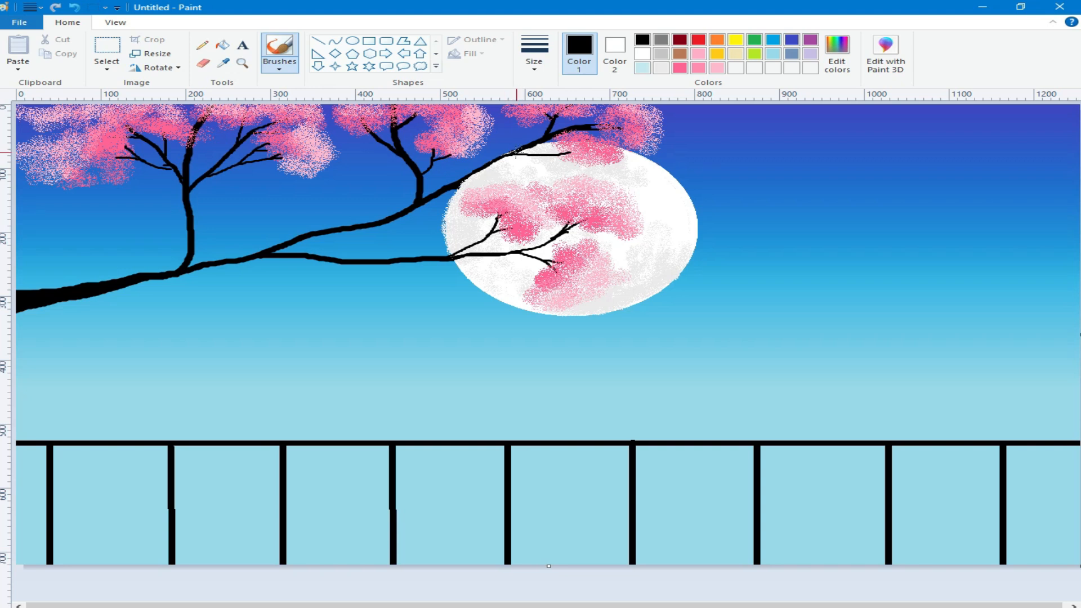
left_click_drag(567, 152, 525, 160)
Draw hair-thin black twig ends around the main branch's tip and the moon's blossoms, plus fine twigs near the leftmost offshoot.
left_click(534, 56)
left_click(567, 92)
left_click_drag(675, 150, 658, 141)
mouse_move(676, 137)
left_mouse_down()
mouse_move(657, 141)
mouse_move(652, 118)
left_mouse_up()
left_click_drag(620, 188, 624, 181)
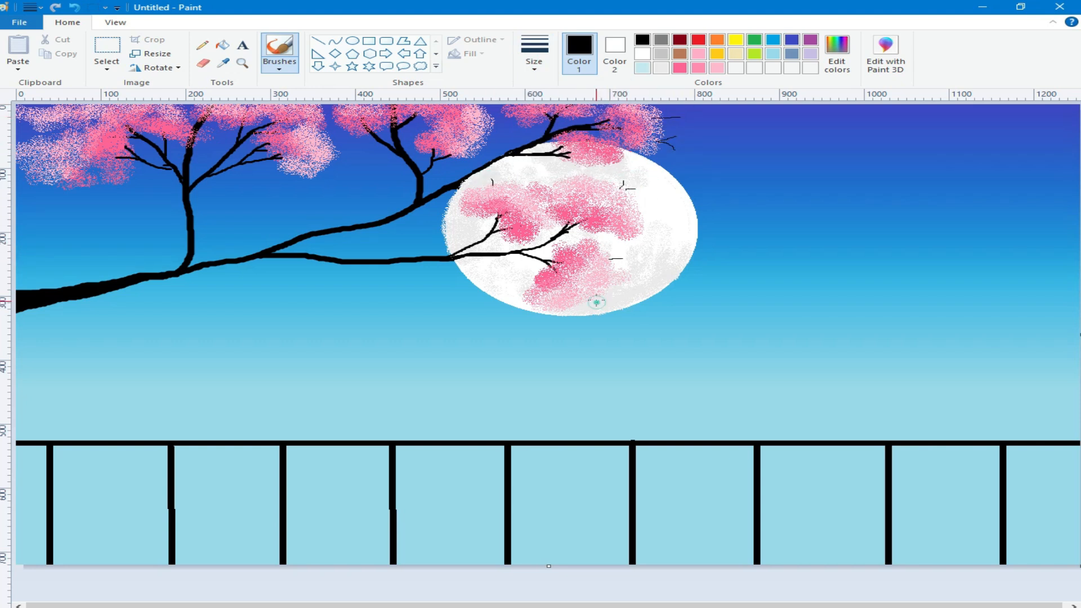
left_click_drag(225, 217, 233, 215)
left_click(75, 6)
With a thicker brush, thicken the main branch near the fork and add black twigs on the leftmost offshoot and upper branch.
left_click(540, 69)
left_click(555, 116)
left_click_drag(265, 256, 145, 281)
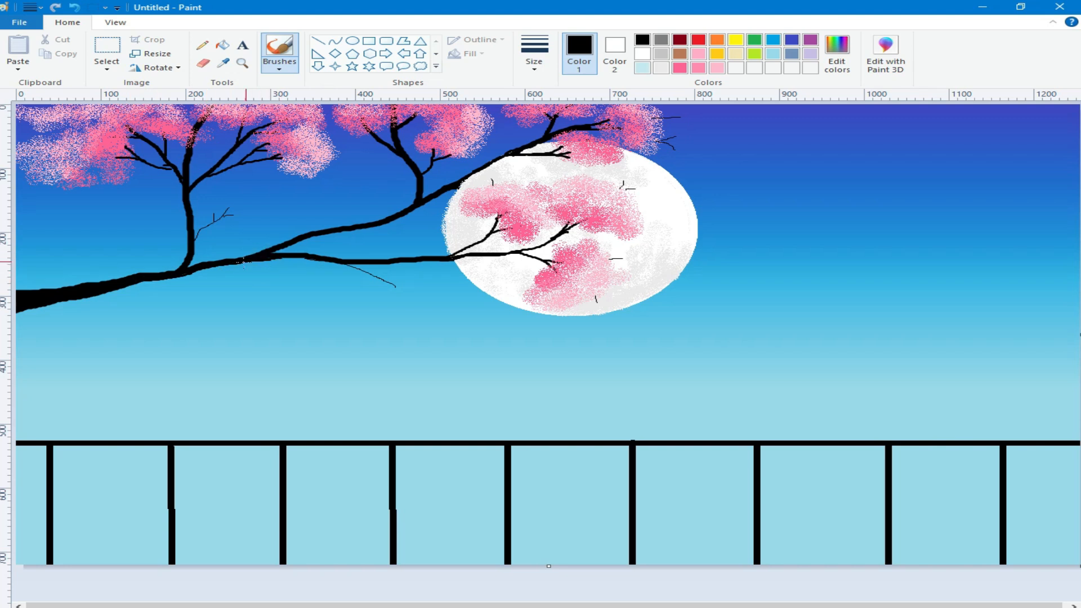
left_click_drag(228, 208, 190, 228)
left_click_drag(341, 190, 299, 236)
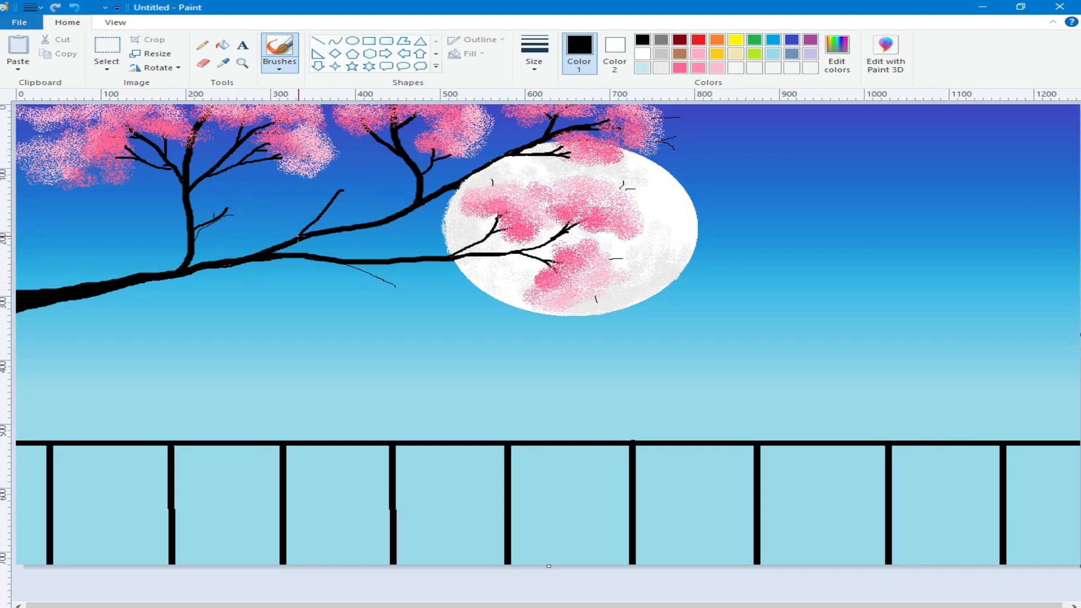
left_click_drag(312, 198, 305, 230)
Draw a second black horizontal fence rail across the full canvas width just above the existing rail with the Line tool.
left_click(322, 41)
left_click(534, 56)
left_click(565, 161)
mouse_move(17, 435)
left_mouse_down()
mouse_move(301, 445)
mouse_move(1078, 432)
left_mouse_up()
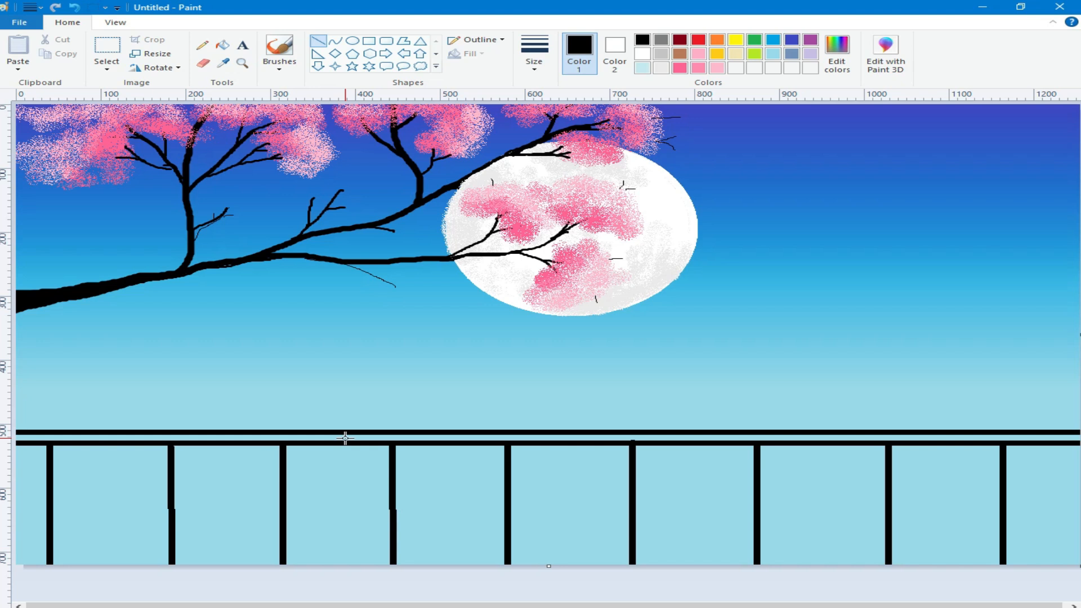
Draw six small white five-point stars with solid fill in the upper sky to the right of the moon.
left_click(352, 66)
left_click(643, 53)
left_click(480, 53)
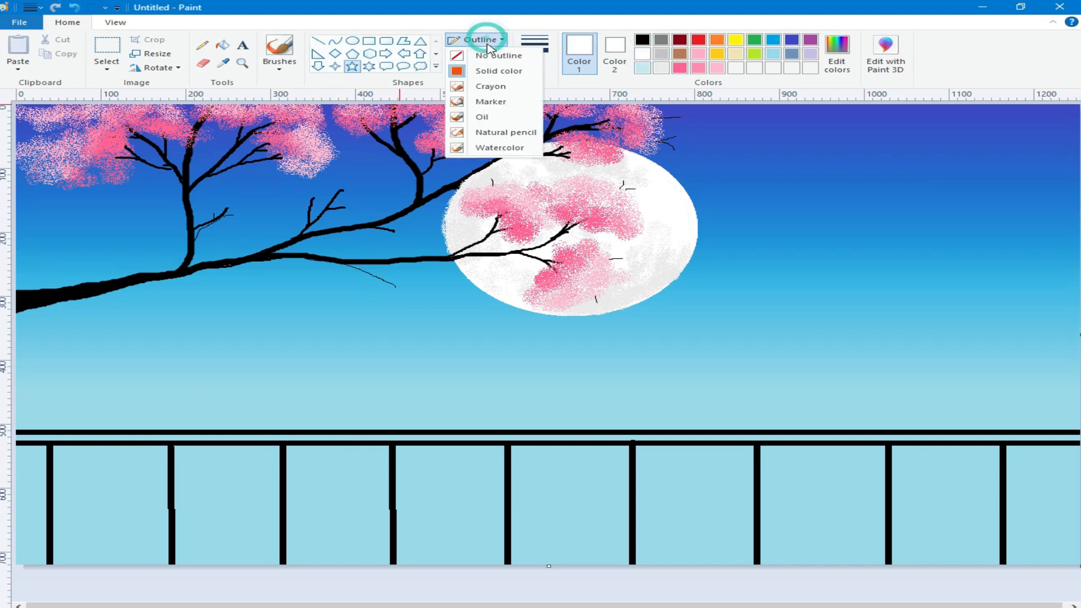
left_click(498, 84)
left_click_drag(743, 188, 752, 197)
left_click_drag(830, 120, 840, 130)
left_click_drag(1036, 129, 1044, 135)
left_click_drag(1040, 219, 1044, 223)
left_click_drag(932, 159, 941, 169)
left_click_drag(952, 125, 956, 131)
Scatter ten more small white stars across the lower sky above the fence and beside the leftmost branch.
left_click_drag(42, 231, 46, 235)
left_click_drag(101, 372, 105, 376)
left_click_drag(460, 376, 467, 383)
left_click_drag(787, 355, 793, 362)
left_click_drag(642, 357, 644, 359)
left_click_drag(132, 388, 142, 399)
left_click_drag(45, 395, 50, 400)
left_click_drag(285, 403, 287, 405)
left_click_drag(619, 395, 626, 402)
left_click_drag(950, 407, 957, 415)
Dot tiny white stars with the Pencil below the branches and in the sky right of the moon, enlarging the pencil size partway.
left_click(202, 45)
left_click(246, 273)
left_click(298, 307)
left_click(534, 62)
left_click(543, 140)
left_click(777, 137)
left_click(822, 202)
left_click(799, 289)
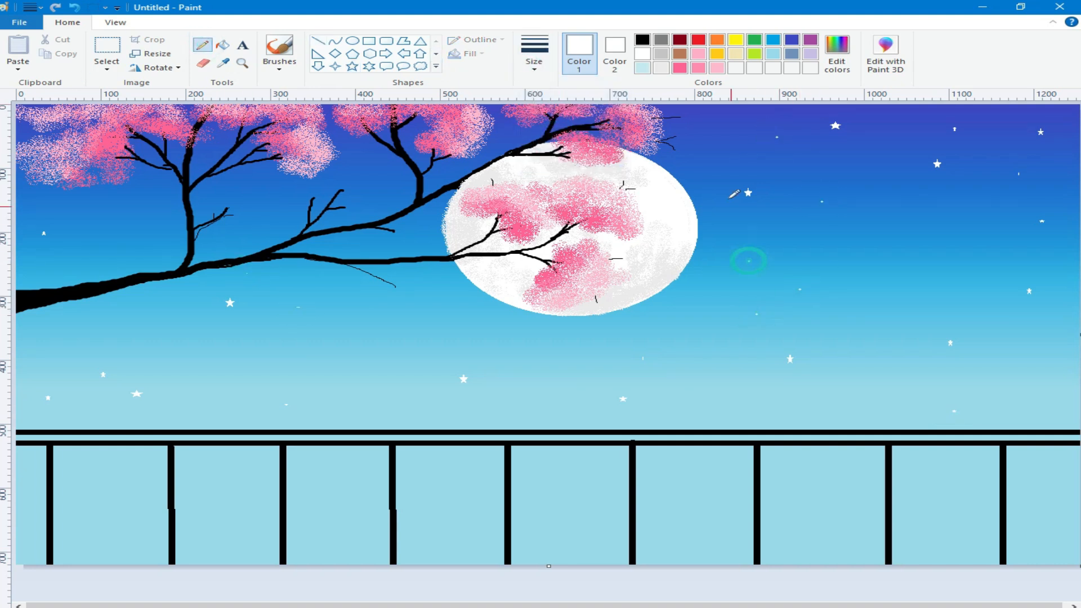
Dot more tiny white stars across the upper right sky, around the left branches and over the lower sky.
left_click(911, 111)
left_click(878, 153)
left_click(926, 216)
left_click(999, 121)
left_click(984, 169)
left_click(1065, 153)
left_click(71, 248)
left_click(51, 198)
left_click(31, 201)
left_click(22, 243)
left_click(113, 212)
left_click(221, 186)
left_click(262, 189)
left_click(374, 184)
left_click(302, 348)
left_click(379, 319)
left_click(523, 375)
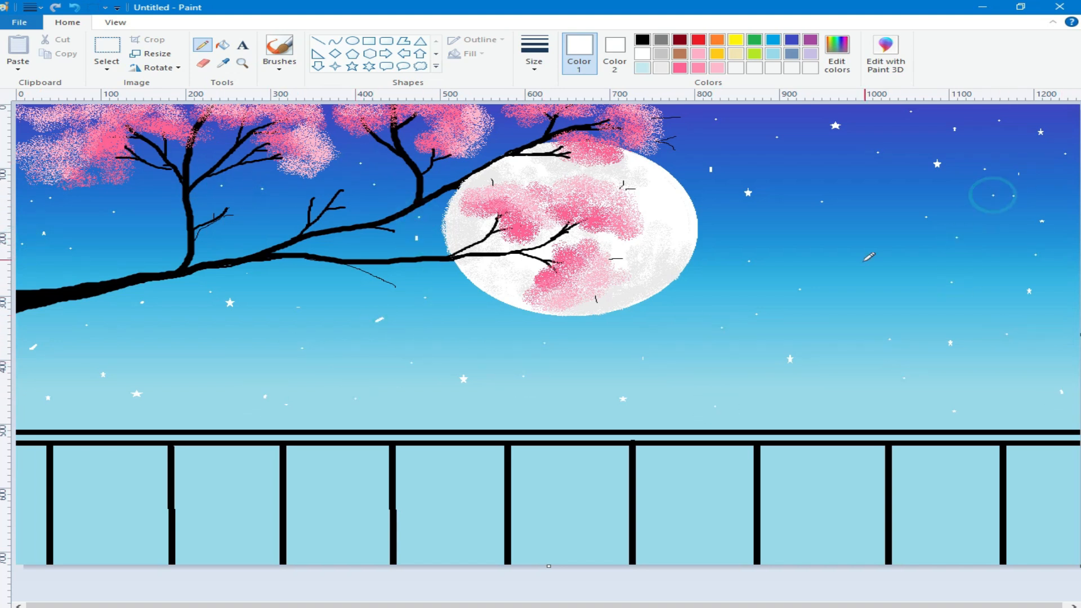
Draw black side branches with the plain Brush hanging below the thick main branch and below the branch leading to the moon.
left_click(280, 56)
left_click(276, 85)
left_click(533, 56)
left_click(558, 139)
left_click(642, 39)
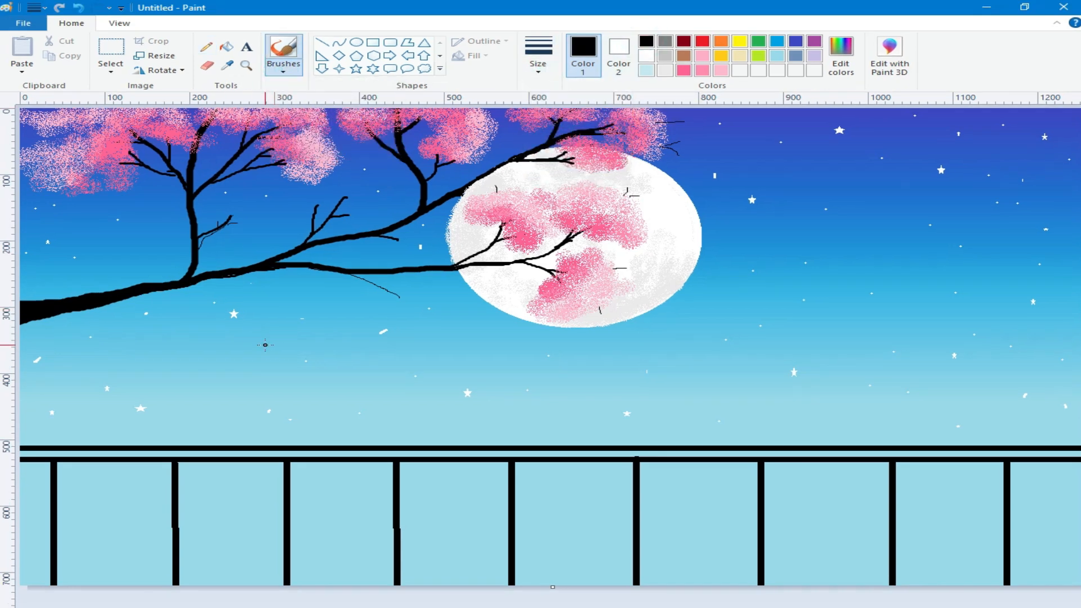
left_click_drag(265, 345, 116, 294)
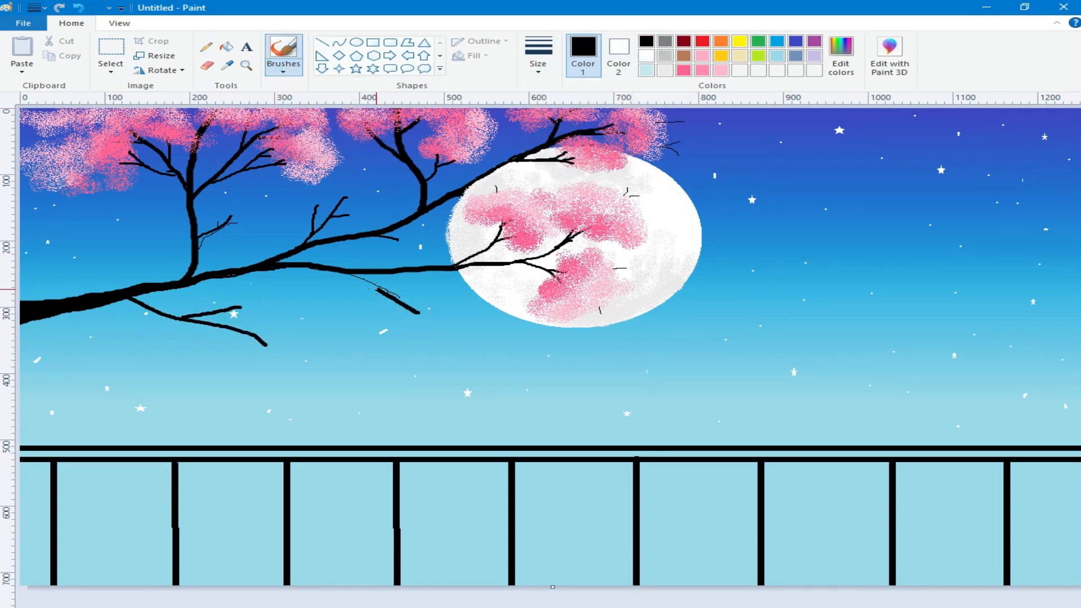
Add thinner black twigs to the two hanging side branches with a smaller brush size.
left_click(540, 59)
left_click(564, 117)
left_click_drag(253, 306, 241, 309)
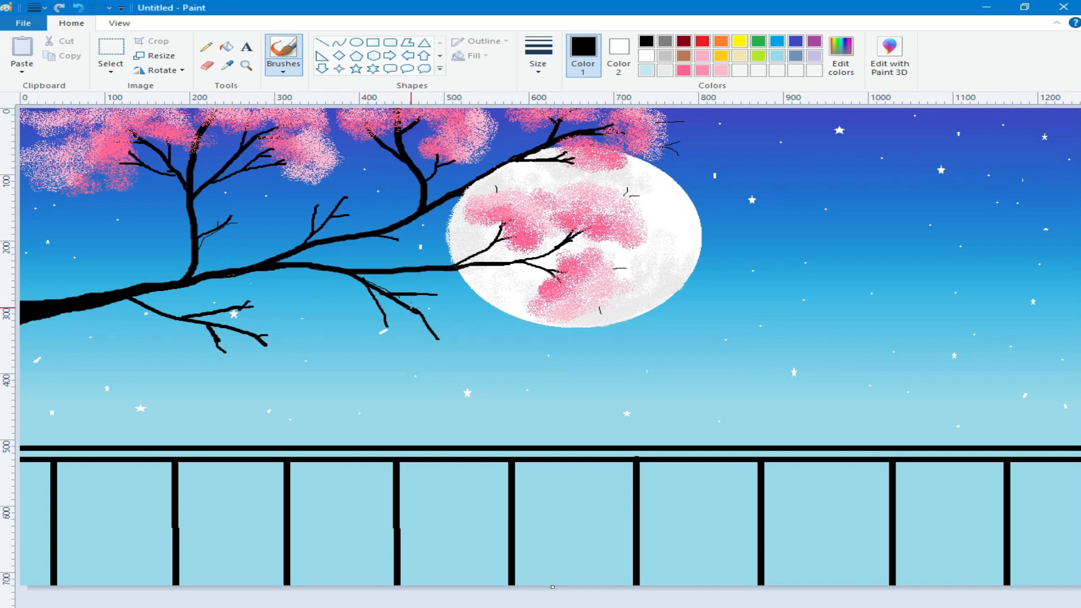
Spray deep pink blossom clusters over the twigs of both hanging side branches with the Airbrush in the largest size.
left_click(685, 71)
left_click(284, 69)
left_click(386, 93)
left_click(538, 69)
left_click(589, 169)
mouse_move(232, 360)
left_mouse_down()
mouse_move(284, 344)
mouse_move(270, 307)
left_mouse_up()
left_click_drag(395, 332, 364, 327)
mouse_move(445, 319)
left_mouse_down()
mouse_move(461, 345)
mouse_move(445, 291)
left_mouse_up()
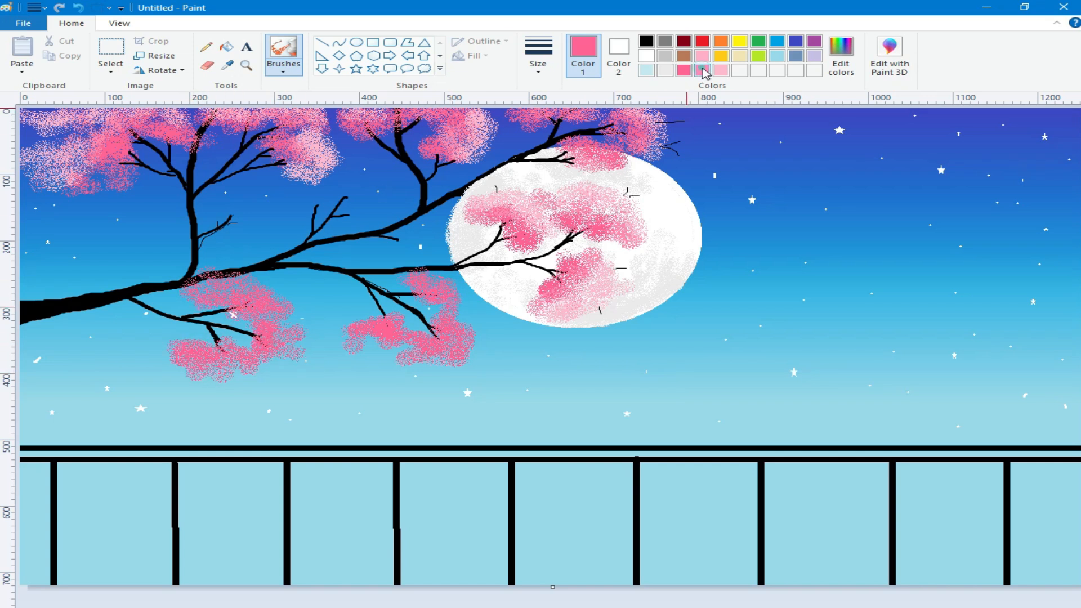
Spray the medium pink over the blossom clusters on the hanging side branches.
left_click(702, 70)
left_click_drag(269, 294, 210, 278)
left_click_drag(234, 374, 199, 379)
Spray the palest pink along the outer edges of the blossom clusters on both hanging side branches.
left_click(721, 70)
mouse_move(283, 298)
left_mouse_down()
mouse_move(247, 271)
mouse_move(300, 303)
mouse_move(306, 353)
mouse_move(175, 378)
left_mouse_up()
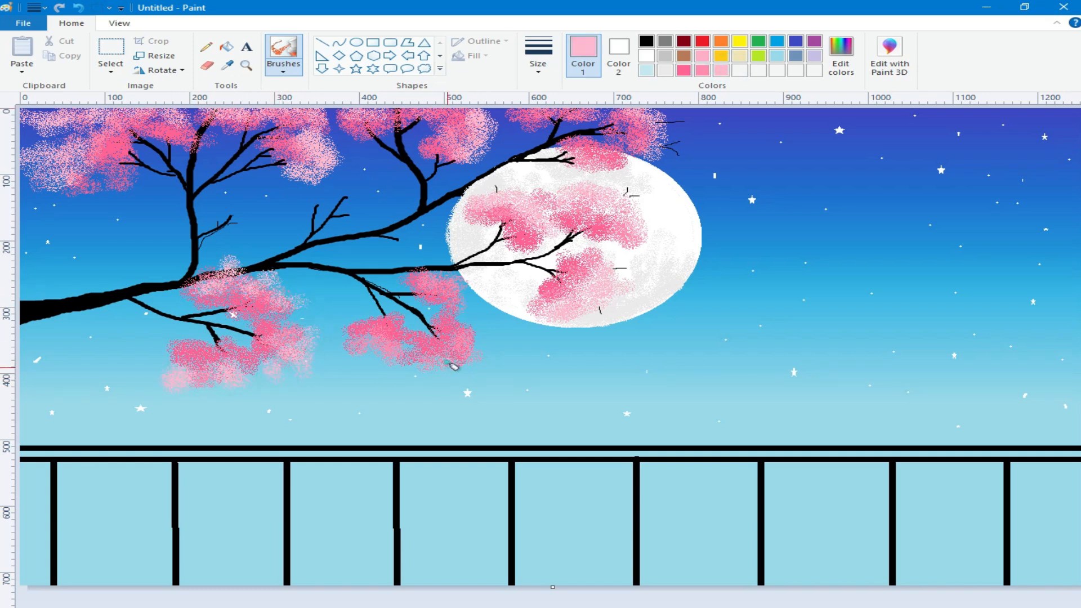
left_click_drag(449, 362, 470, 355)
left_click_drag(467, 279, 437, 273)
left_click_drag(300, 308, 239, 260)
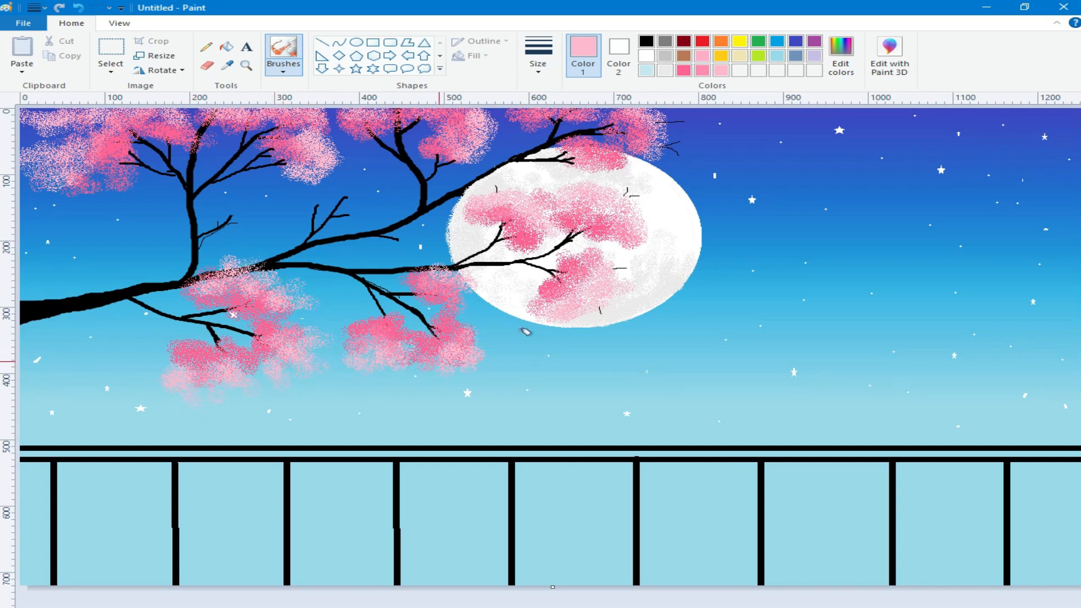
Mix a crimson from the deep pink and spray it into the centres of the hanging side branches' blossoms.
left_click(683, 71)
left_click(841, 58)
left_click(713, 308)
left_click(385, 420)
left_click_drag(227, 344, 192, 347)
left_click_drag(263, 330, 260, 341)
left_click_drag(248, 306, 217, 302)
left_click_drag(395, 315, 359, 327)
left_click_drag(430, 336, 419, 339)
left_click_drag(427, 296, 414, 282)
Spray crimson shading into the blossoms over the moon and on the leftmost offshoot.
mouse_move(586, 262)
left_mouse_down()
mouse_move(549, 285)
mouse_move(599, 234)
mouse_move(514, 213)
left_mouse_up()
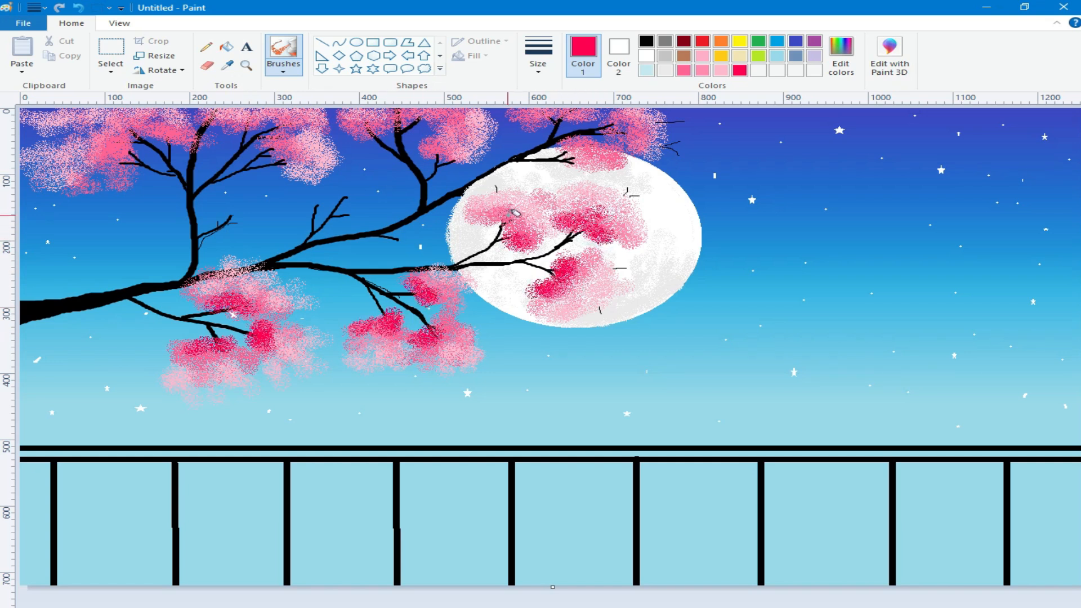
left_click_drag(297, 159, 289, 169)
left_click_drag(128, 176, 117, 179)
left_click_drag(95, 180, 85, 183)
left_click_drag(194, 141, 160, 137)
left_click_drag(247, 126, 241, 130)
Mix a dark maroon and spray it as shadows into the blossoms on the hanging side branches.
left_click(841, 57)
left_click(718, 334)
left_click(384, 421)
left_click_drag(221, 342, 194, 348)
mouse_move(261, 330)
left_mouse_down()
mouse_move(255, 341)
mouse_move(262, 332)
left_mouse_up()
left_click_drag(235, 306, 226, 308)
mouse_move(424, 332)
left_mouse_down()
mouse_move(435, 328)
mouse_move(415, 289)
left_mouse_up()
Spray dark maroon shadows into the blossoms over the moon, on the main branch's tip and on the middle and leftmost offshoots.
left_click_drag(571, 264, 552, 269)
left_click_drag(482, 239, 520, 239)
left_click_drag(598, 235, 583, 225)
left_click(573, 172)
mouse_move(573, 172)
left_mouse_down()
mouse_move(617, 128)
mouse_move(535, 124)
left_mouse_up()
left_click_drag(419, 160, 459, 157)
mouse_move(292, 170)
left_mouse_down()
mouse_move(260, 158)
mouse_move(265, 177)
mouse_move(269, 168)
left_mouse_up()
mouse_move(156, 142)
left_mouse_down()
mouse_move(121, 172)
mouse_move(164, 157)
mouse_move(263, 172)
mouse_move(240, 128)
mouse_move(430, 112)
mouse_move(366, 140)
mouse_move(422, 121)
mouse_move(613, 132)
left_mouse_up()
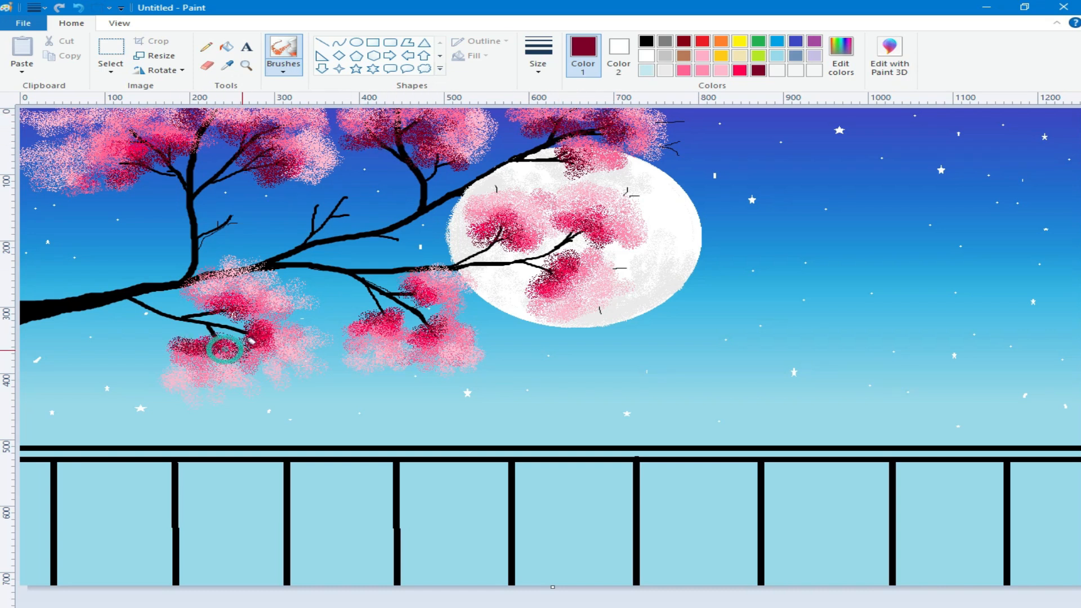